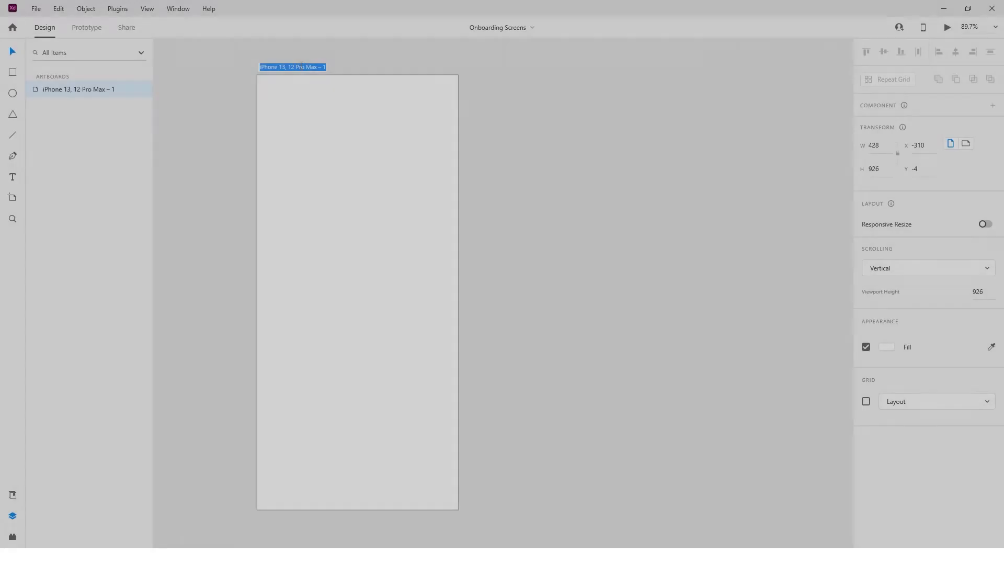
Begin typing 'Onboarding Screen' as the iPhone artboard's new name.
{"action": "type", "text": "Onboarding Screen - 1"}
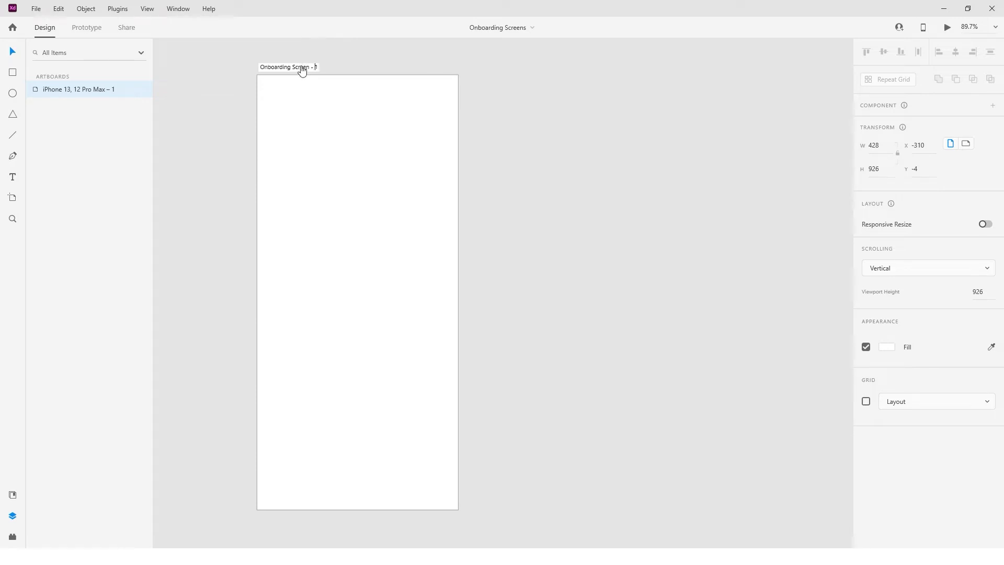
Confirm the artboard name Onboarding Screen - 1.
{"action": "key", "text": "Return"}
{"action": "left_click", "coordinate": [247, 152]}
{"action": "left_click", "coordinate": [291, 68]}
{"action": "left_click", "coordinate": [219, 313]}
Draw a borderless rectangle across the artboard's upper part.
{"action": "key", "text": "r"}
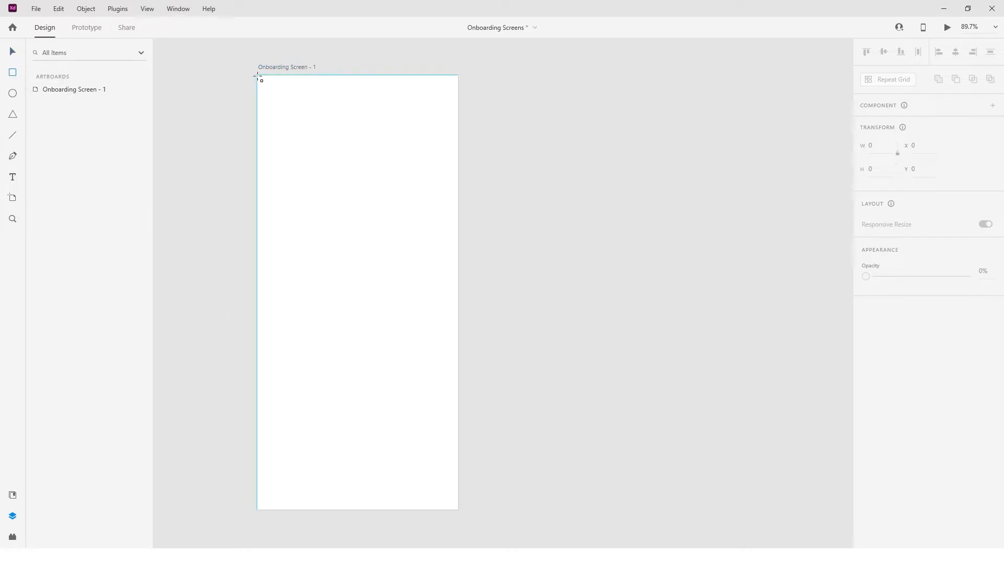
{"action": "mouse_move", "coordinate": [257, 94]}
{"action": "left_mouse_down"}
{"action": "mouse_move", "coordinate": [455, 359]}
{"action": "mouse_move", "coordinate": [457, 323]}
{"action": "left_mouse_up"}
{"action": "left_click", "coordinate": [506, 311]}
{"action": "left_click", "coordinate": [350, 256]}
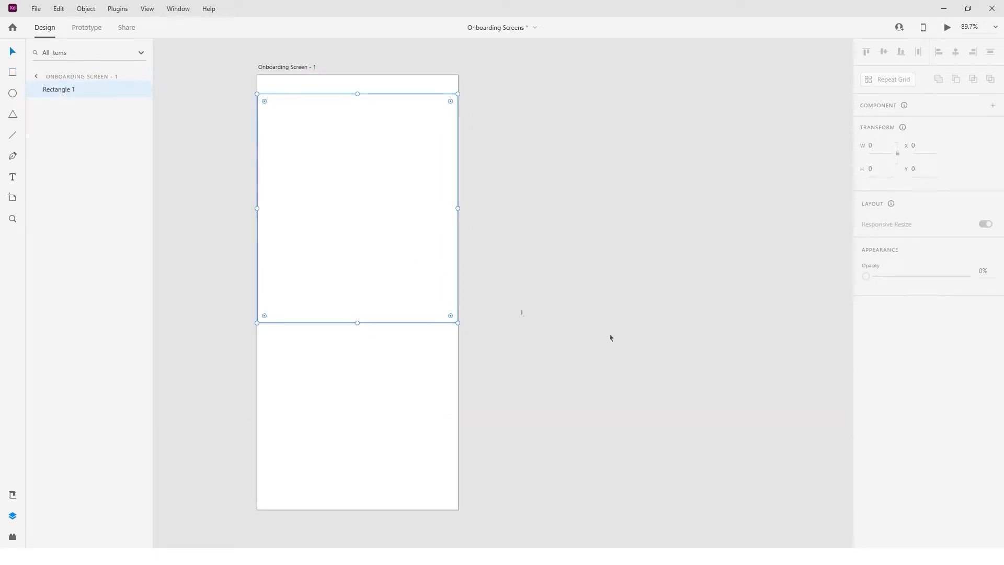
{"action": "left_click", "coordinate": [866, 438]}
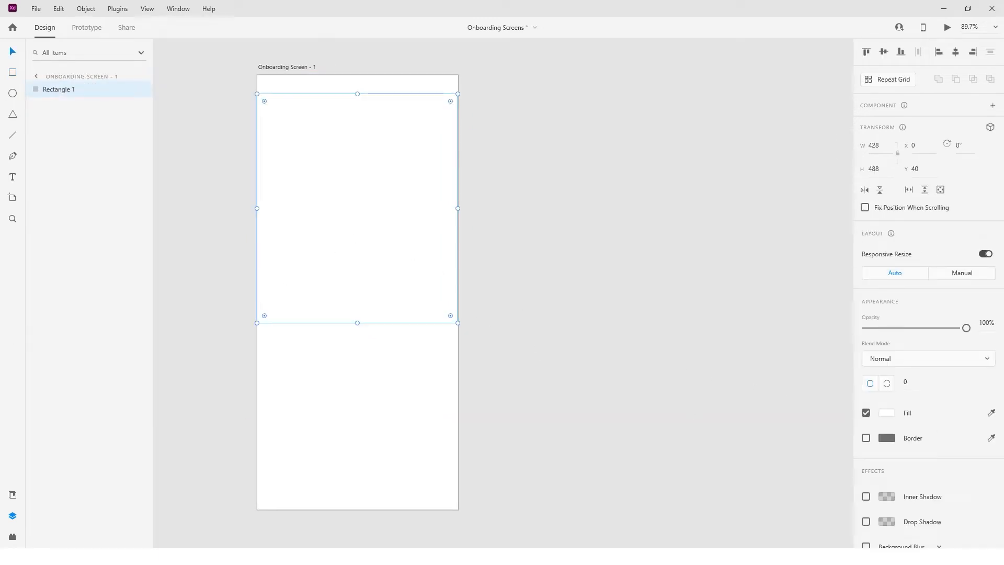
Drop the music-player illustration into the rectangle, enlarge it downward and move it down.
{"action": "left_click_drag", "start_coordinate": [147, 118], "coordinate": [341, 187]}
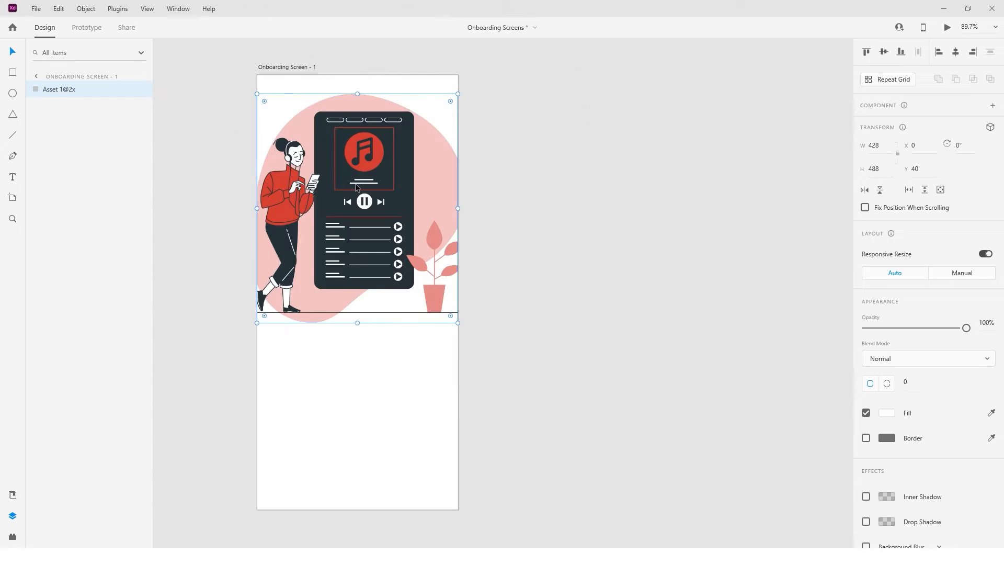
{"action": "left_click", "coordinate": [547, 184]}
{"action": "left_click", "coordinate": [399, 197]}
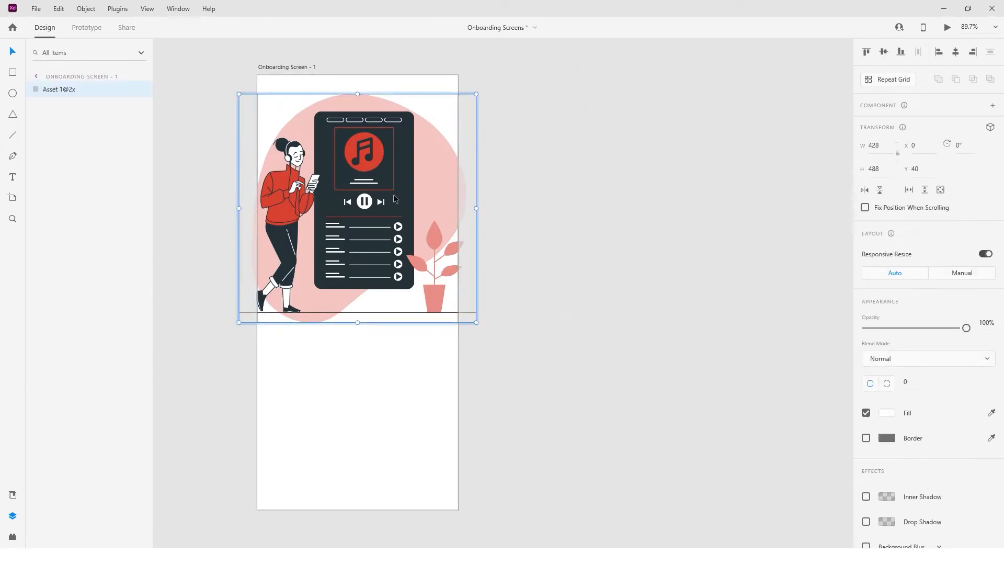
{"action": "left_click_drag", "start_coordinate": [359, 323], "coordinate": [360, 333]}
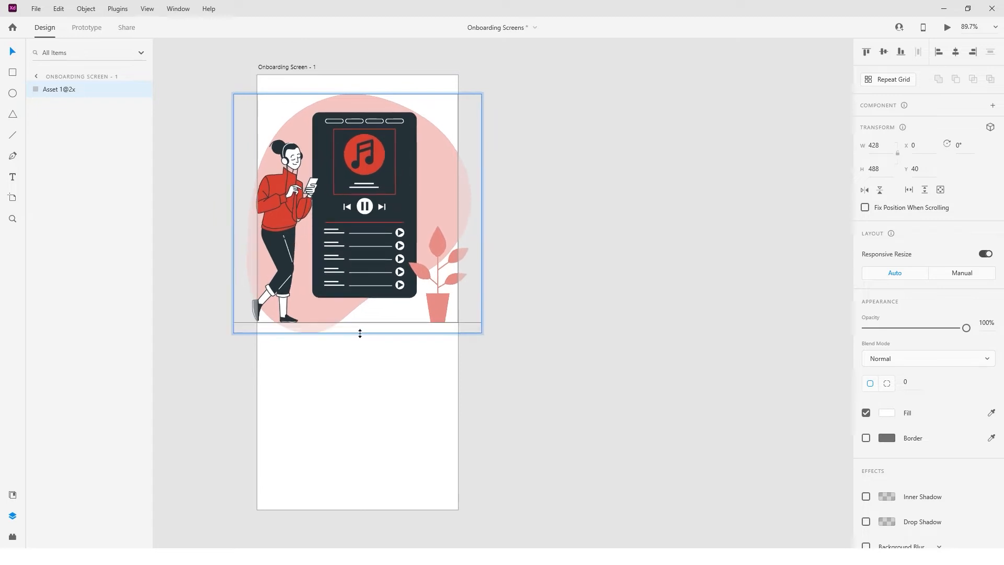
{"action": "left_click", "coordinate": [529, 277]}
{"action": "left_click", "coordinate": [343, 227]}
{"action": "left_click_drag", "start_coordinate": [368, 212], "coordinate": [369, 242]}
{"action": "left_click", "coordinate": [522, 227]}
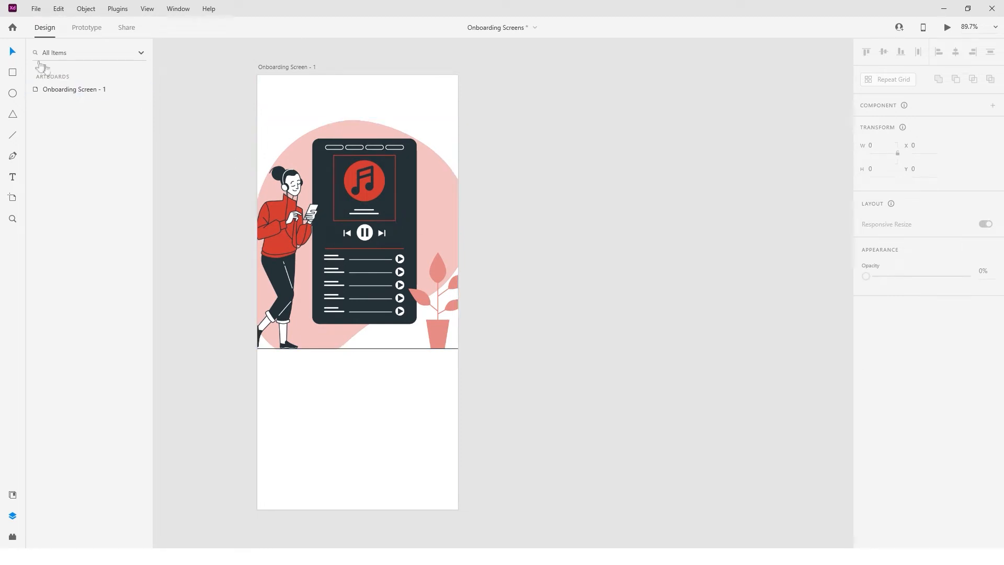
Add a 'skip' label at top right in Lato Regular 12 with tracking 6.
{"action": "left_click", "coordinate": [13, 177]}
{"action": "left_click", "coordinate": [429, 92]}
{"action": "type", "text": "skip"}
{"action": "key", "text": "Escape"}
{"action": "left_click", "coordinate": [904, 321]}
{"action": "type", "text": "Lato"}
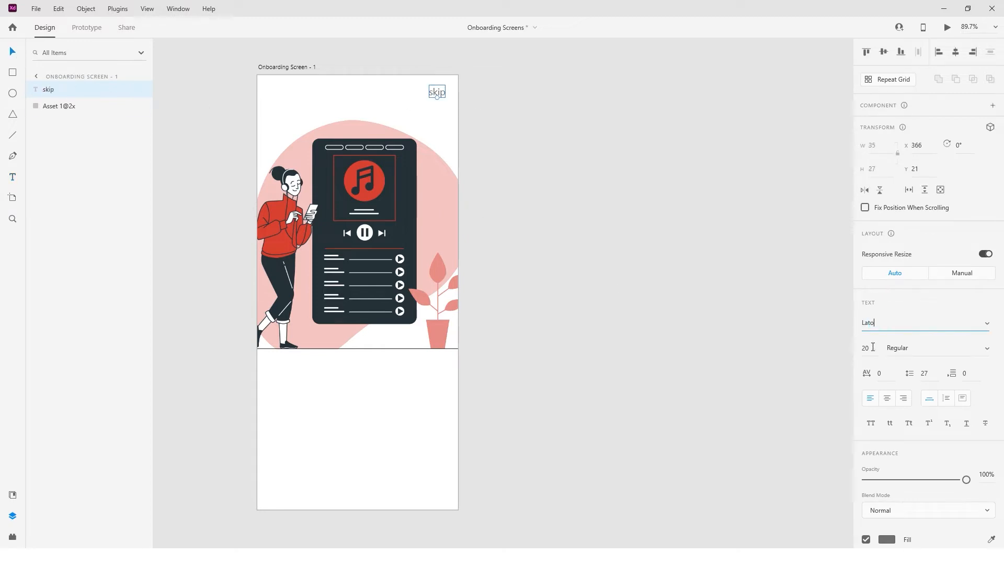
{"action": "key", "text": "Return"}
{"action": "left_click", "coordinate": [873, 347]}
{"action": "type", "text": "12"}
{"action": "key", "text": "Return"}
{"action": "left_click", "coordinate": [987, 353]}
{"action": "left_click", "coordinate": [976, 312]}
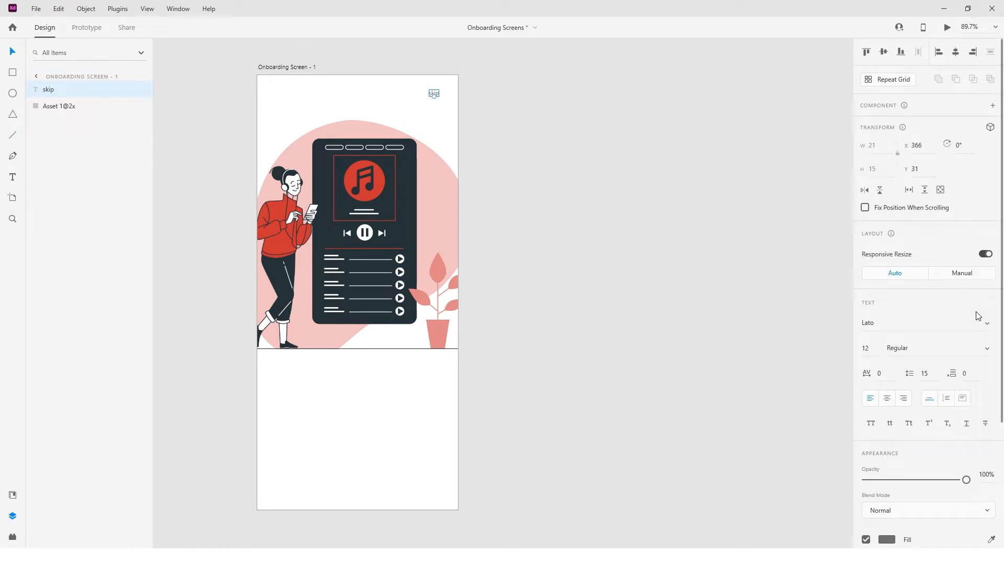
{"action": "type", "text": "6"}
{"action": "scroll", "coordinate": [911, 421], "scroll_direction": "down", "scroll_amount": 3}
Save dark, red, pink and white swatches from the illustration and colour 'skip' dark.
{"action": "left_click", "coordinate": [888, 372]}
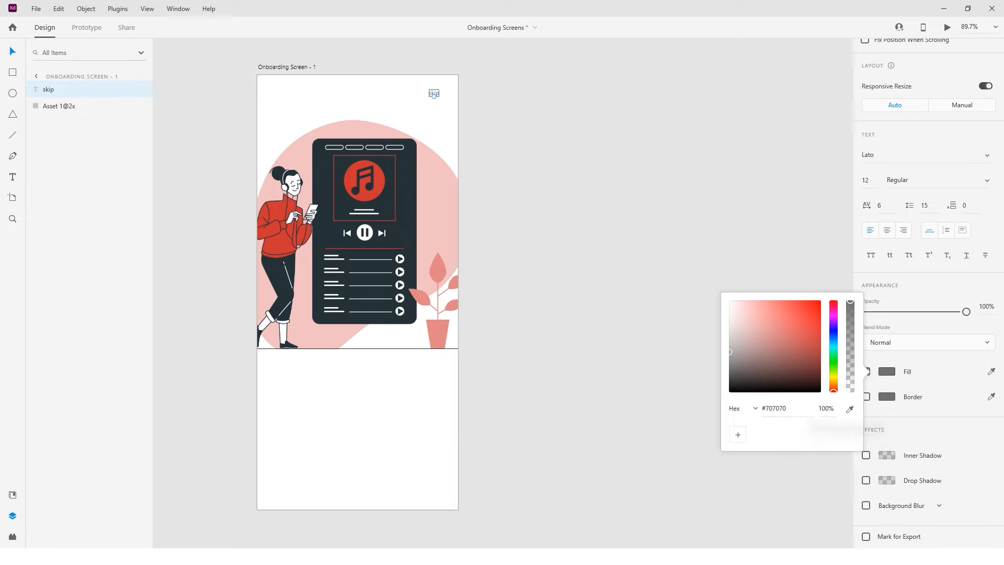
{"action": "left_click", "coordinate": [850, 409]}
{"action": "left_click", "coordinate": [293, 272]}
{"action": "left_click", "coordinate": [738, 434]}
{"action": "left_click", "coordinate": [850, 409]}
{"action": "left_click", "coordinate": [277, 232]}
{"action": "left_click", "coordinate": [738, 434]}
{"action": "left_click", "coordinate": [850, 409]}
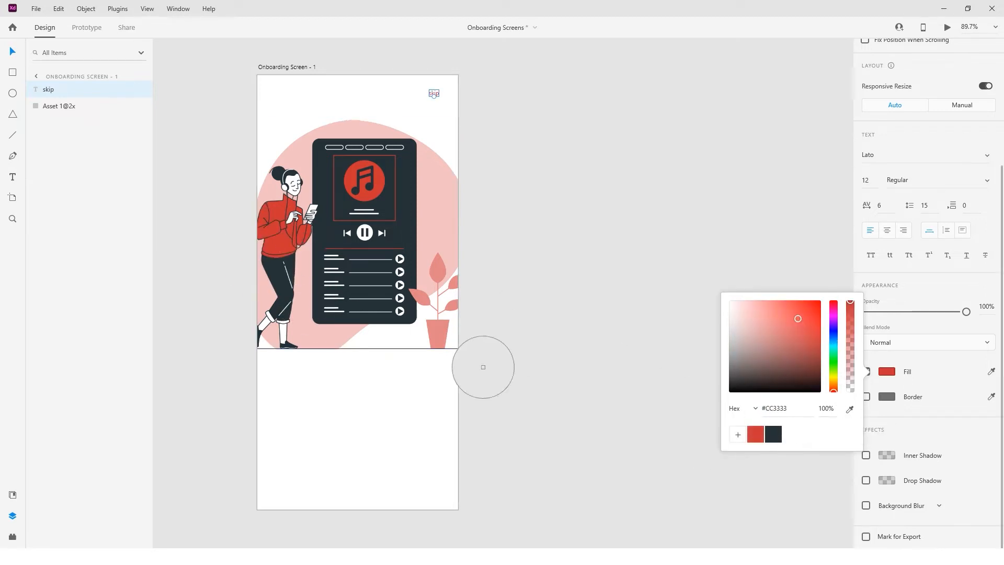
{"action": "left_click", "coordinate": [454, 233]}
{"action": "left_click", "coordinate": [738, 434]}
{"action": "left_click", "coordinate": [850, 408]}
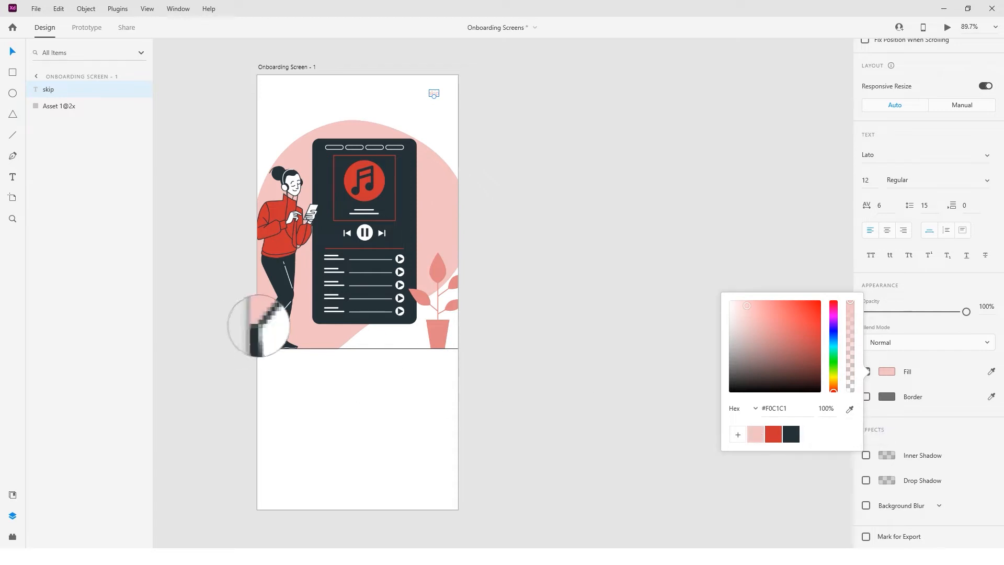
{"action": "left_click", "coordinate": [263, 324]}
{"action": "left_click", "coordinate": [738, 434]}
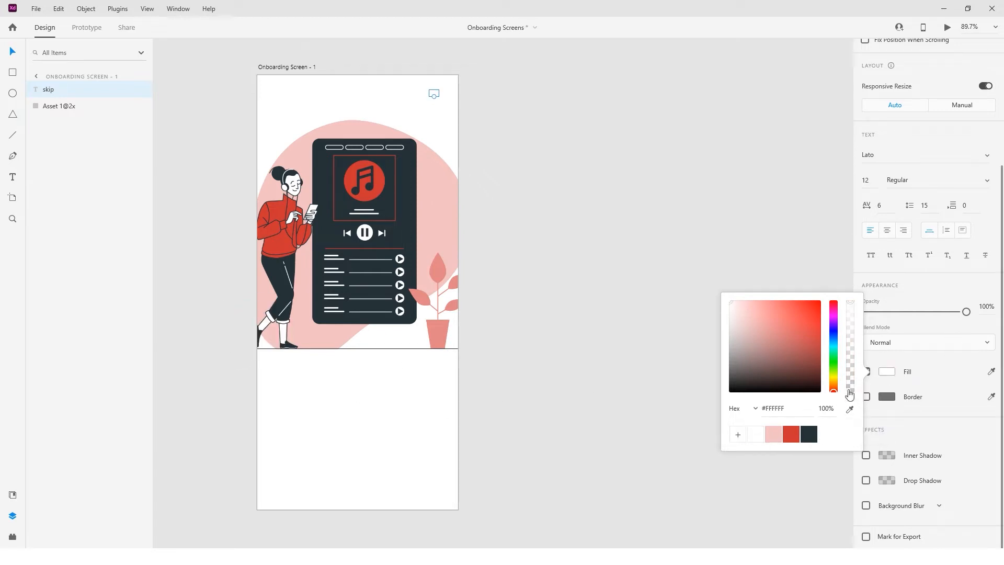
{"action": "left_click", "coordinate": [804, 434]}
{"action": "left_click", "coordinate": [657, 367]}
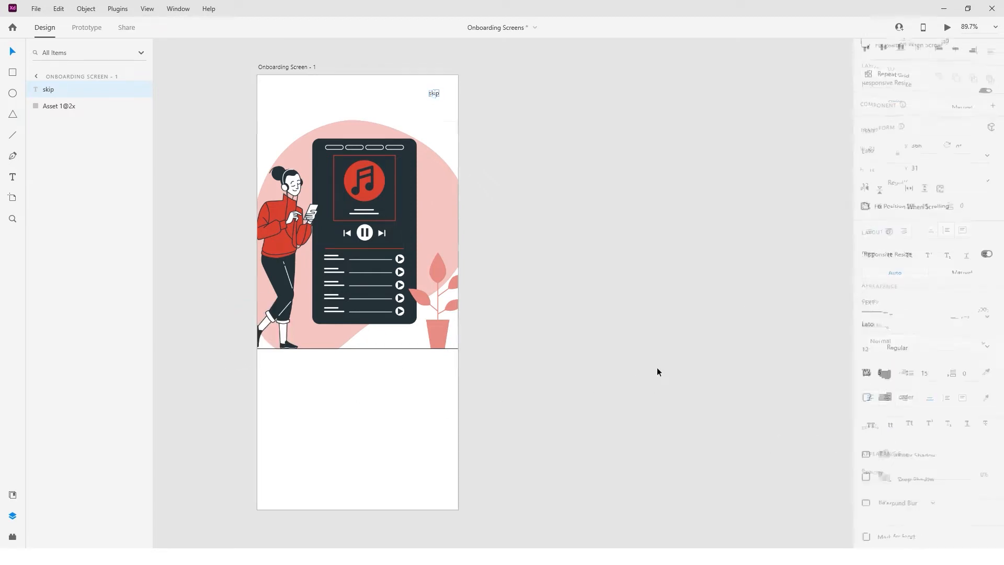
Nudge 'skip' slightly right and fade its colour, saving the faded swatch.
{"action": "left_click", "coordinate": [435, 92]}
{"action": "scroll", "coordinate": [435, 92], "scroll_direction": "up", "scroll_amount": 5}
{"action": "left_click_drag", "start_coordinate": [435, 92], "coordinate": [441, 96]}
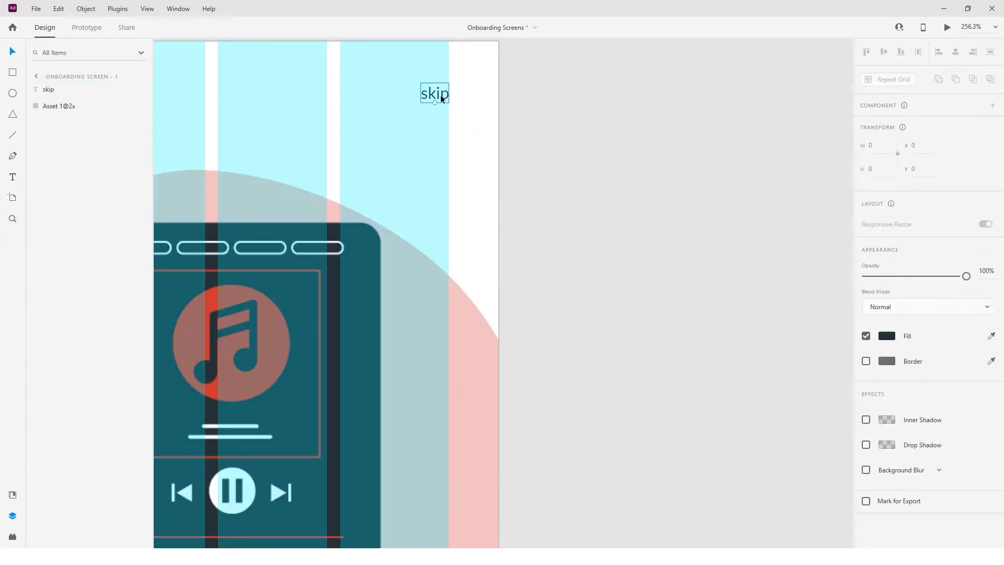
{"action": "scroll", "coordinate": [740, 304], "scroll_direction": "down", "scroll_amount": 2}
{"action": "scroll", "coordinate": [741, 304], "scroll_direction": "up", "scroll_amount": 1}
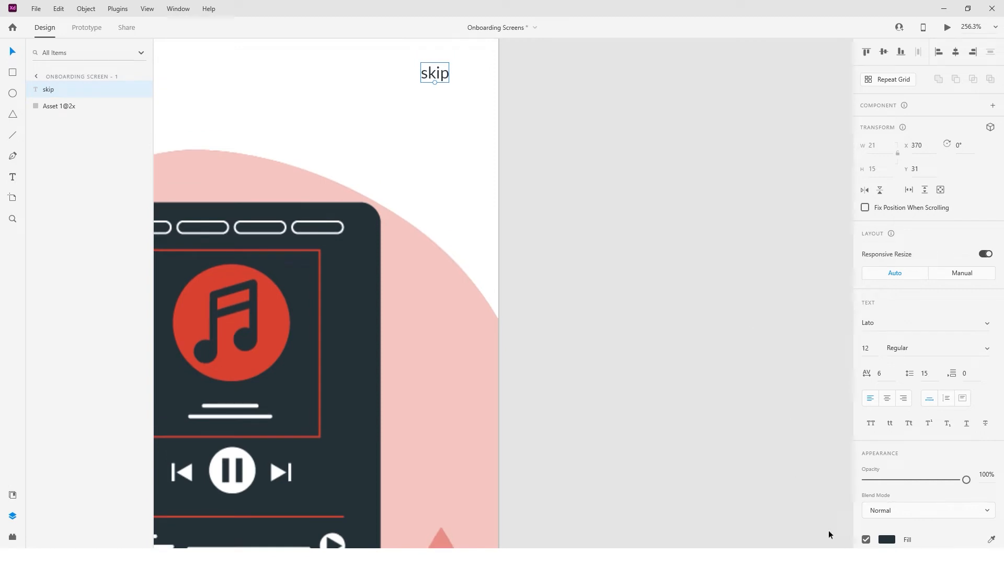
{"action": "left_click", "coordinate": [886, 539]}
{"action": "mouse_move", "coordinate": [851, 429]}
{"action": "left_mouse_down"}
{"action": "mouse_move", "coordinate": [853, 460]}
{"action": "mouse_move", "coordinate": [851, 439]}
{"action": "left_mouse_up"}
{"action": "key", "text": "Tab"}
{"action": "key", "text": "Return"}
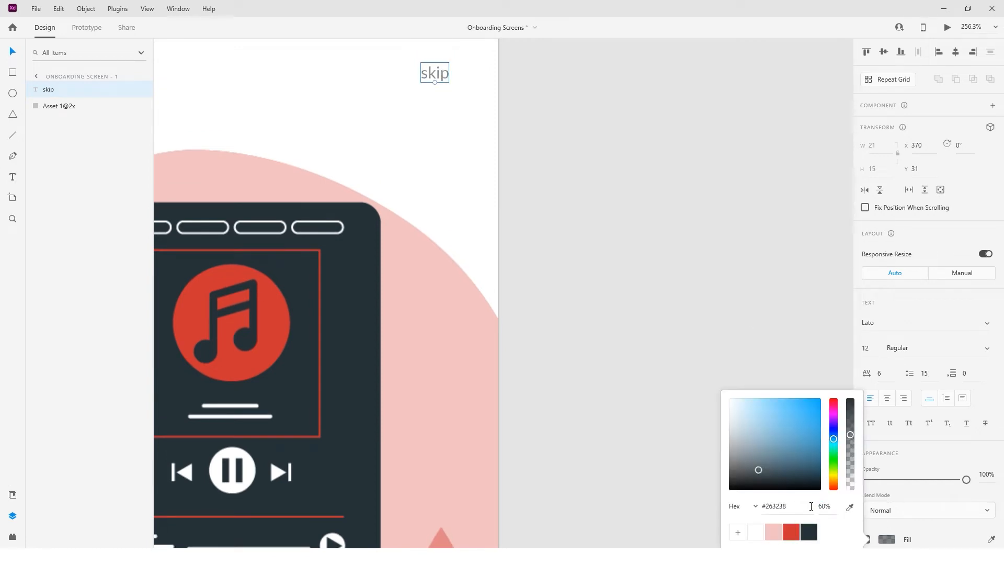
{"action": "left_click", "coordinate": [738, 532]}
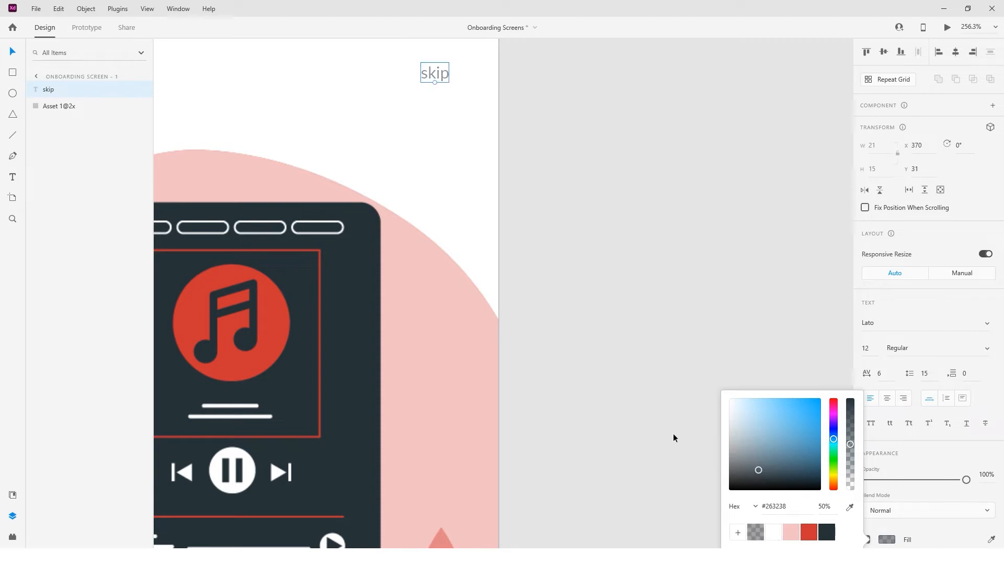
{"action": "left_click", "coordinate": [674, 434]}
Add the 'Listen Musics' heading text below the illustration.
{"action": "key", "text": "ctrl+0"}
{"action": "key", "text": "t"}
{"action": "left_click", "coordinate": [443, 394]}
{"action": "type", "text": "Listen Musics"}
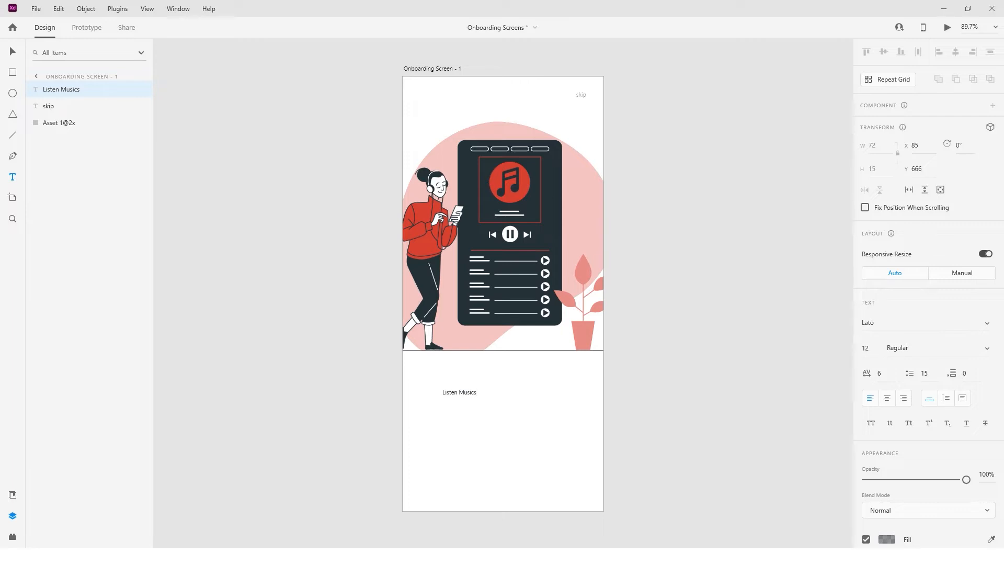
Paste the description sentence under the heading and set 'Listen Musics' to 40 pt.
{"action": "left_click", "coordinate": [450, 414]}
{"action": "type", "text": "Listen to 10M+ uncompressed, rich and high quality songs right from your phone"}
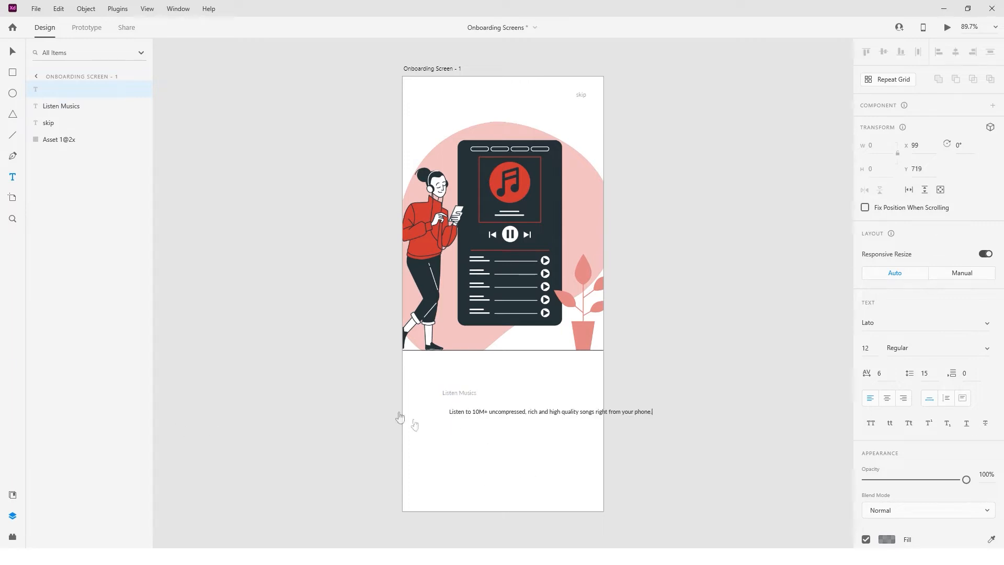
{"action": "left_click", "coordinate": [463, 392]}
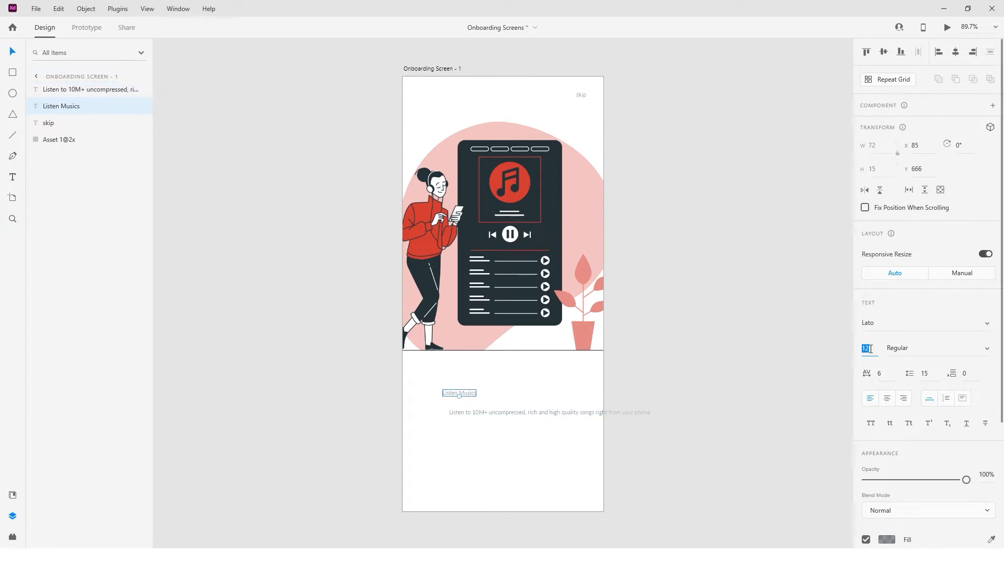
{"action": "left_click", "coordinate": [871, 349]}
{"action": "type", "text": "50"}
{"action": "key", "text": "Return"}
{"action": "type", "text": "4"}
{"action": "key", "text": "Return"}
{"action": "type", "text": "40"}
{"action": "key", "text": "Return"}
Move the heading to the left margin, fill it dark, and align the description beneath it.
{"action": "left_click_drag", "start_coordinate": [522, 395], "coordinate": [500, 395]}
{"action": "left_click", "coordinate": [908, 511]}
{"action": "left_click", "coordinate": [900, 292]}
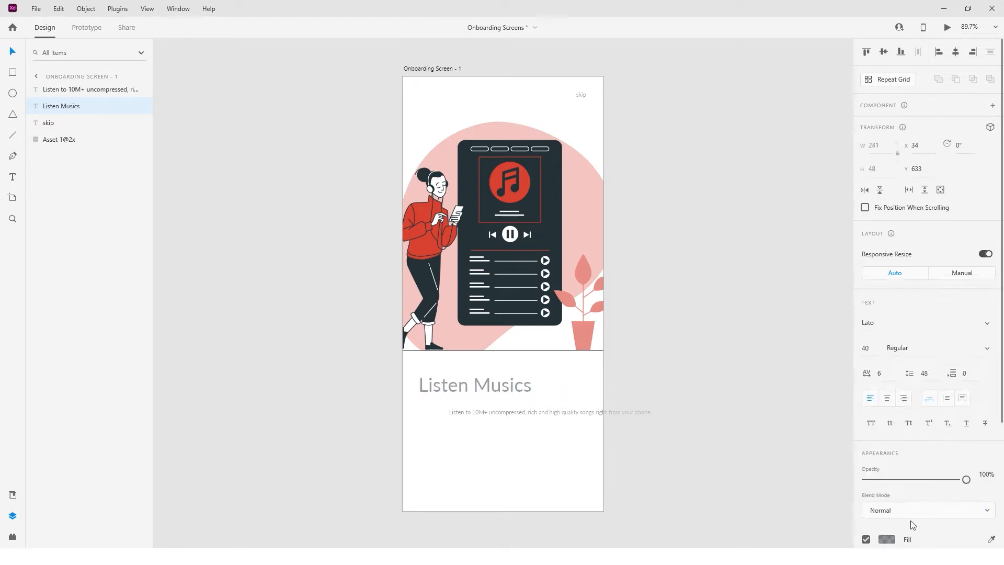
{"action": "scroll", "coordinate": [911, 521], "scroll_direction": "down", "scroll_amount": 3}
{"action": "left_click", "coordinate": [885, 373]}
{"action": "left_click", "coordinate": [827, 434]}
{"action": "left_click", "coordinate": [653, 439]}
{"action": "left_click_drag", "start_coordinate": [561, 414], "coordinate": [544, 406]}
Give the description Medium weight and letter spacing 60.
{"action": "key", "text": "ctrl+shift+apostrophe"}
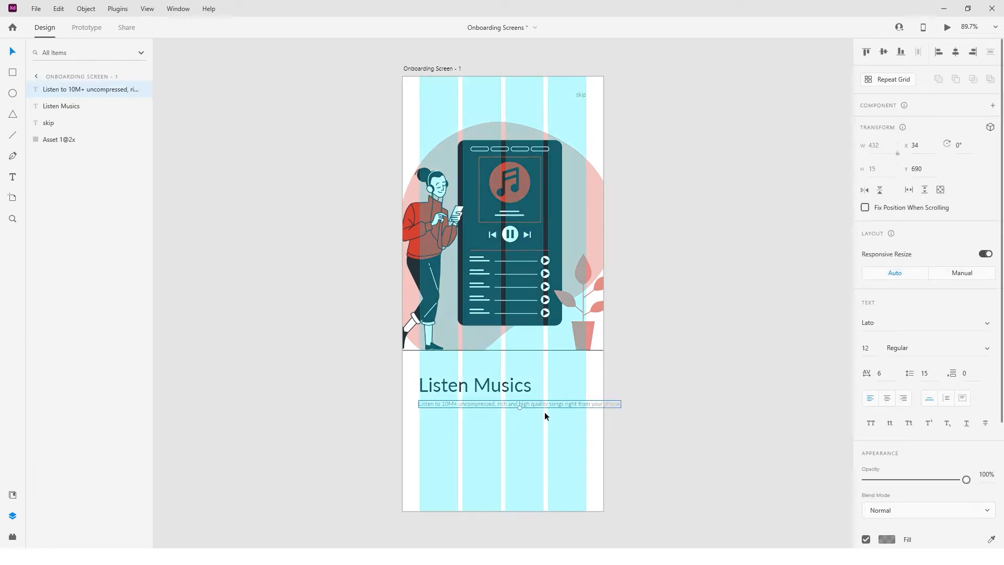
{"action": "scroll", "coordinate": [430, 389], "scroll_direction": "up", "scroll_amount": 5}
{"action": "left_click", "coordinate": [456, 390]}
{"action": "left_click", "coordinate": [448, 435]}
{"action": "scroll", "coordinate": [447, 435], "scroll_direction": "down", "scroll_amount": 3}
{"action": "scroll", "coordinate": [448, 435], "scroll_direction": "down", "scroll_amount": 2}
{"action": "key", "text": "ctrl+shift+apostrophe"}
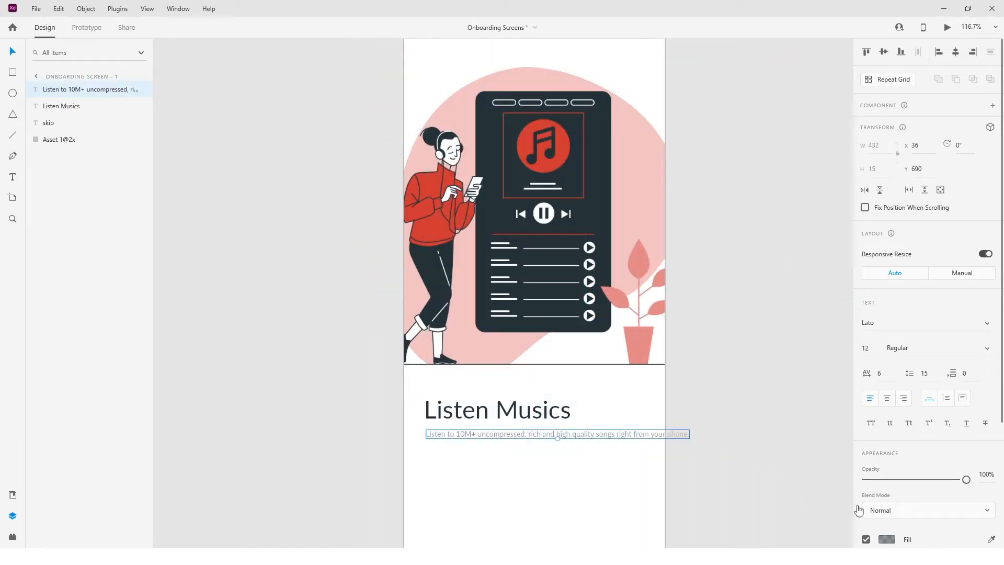
{"action": "left_click", "coordinate": [739, 494]}
{"action": "left_click", "coordinate": [621, 435]}
{"action": "left_click", "coordinate": [978, 349]}
{"action": "left_click", "coordinate": [932, 354]}
{"action": "left_click", "coordinate": [886, 375]}
{"action": "type", "text": "60"}
{"action": "key", "text": "Return"}
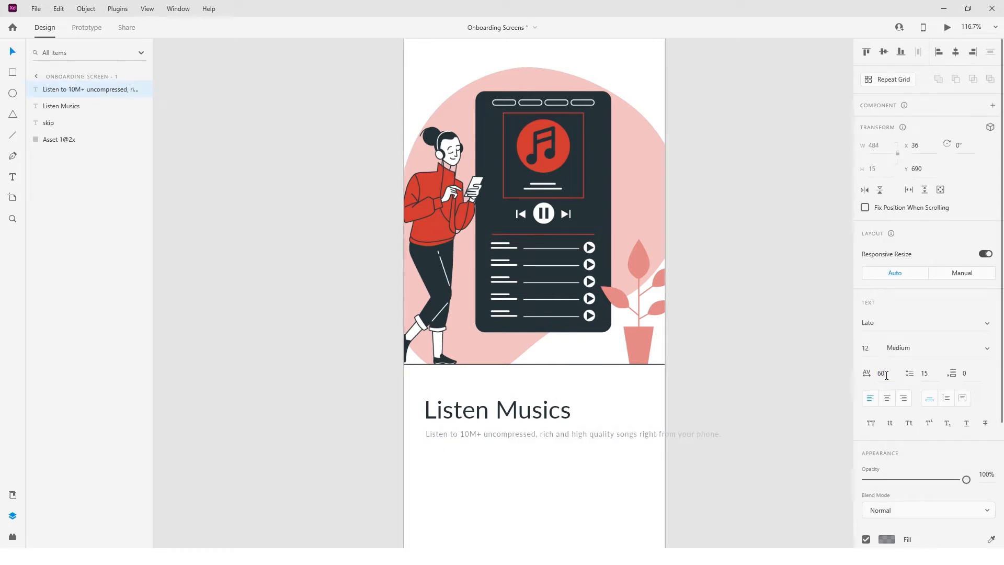
Delete ', rich' from the description and break it onto two lines.
{"action": "double_click", "coordinate": [549, 436]}
{"action": "left_click_drag", "start_coordinate": [552, 436], "coordinate": [536, 437]}
{"action": "key", "text": "BackSpace"}
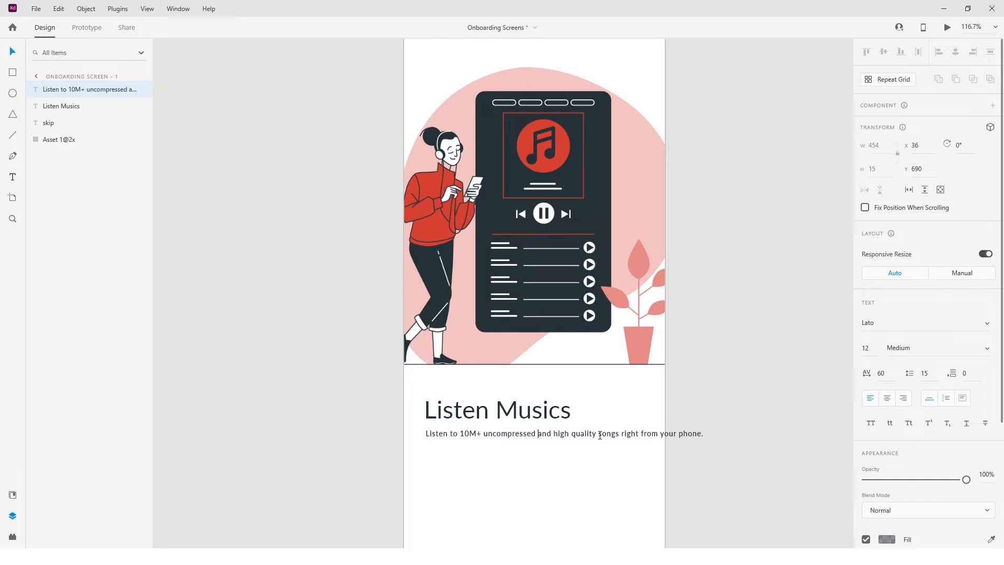
{"action": "left_click", "coordinate": [622, 434]}
{"action": "key", "text": "BackSpace"}
{"action": "key", "text": "Return"}
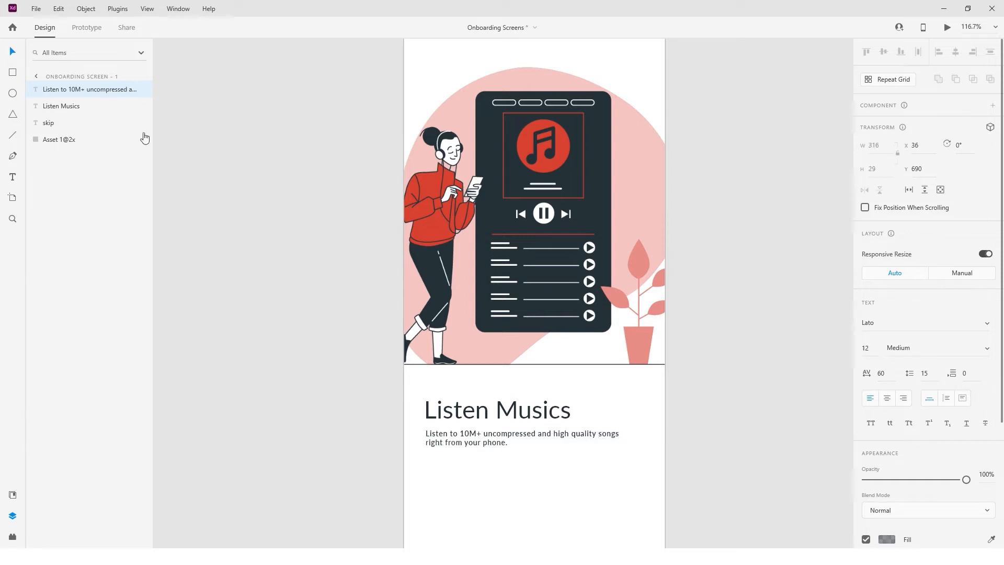
{"action": "key", "text": "Escape"}
Set the subtitle to 14 pt, rewrap it after 'high', and fade its fill to 50%.
{"action": "left_click", "coordinate": [867, 347]}
{"action": "key", "text": "Up"}
{"action": "key", "text": "Up"}
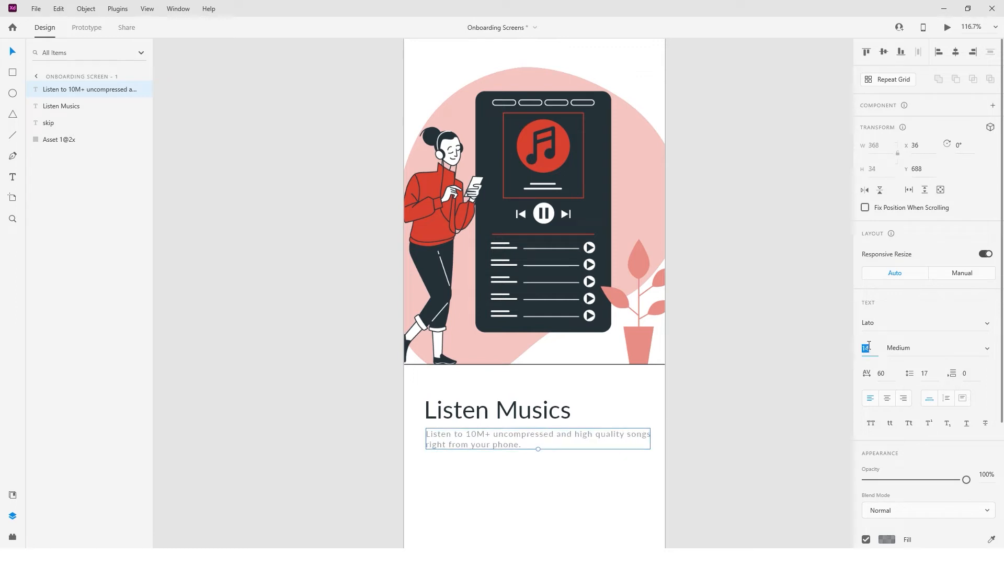
{"action": "double_click", "coordinate": [457, 444]}
{"action": "key", "text": "BackSpace"}
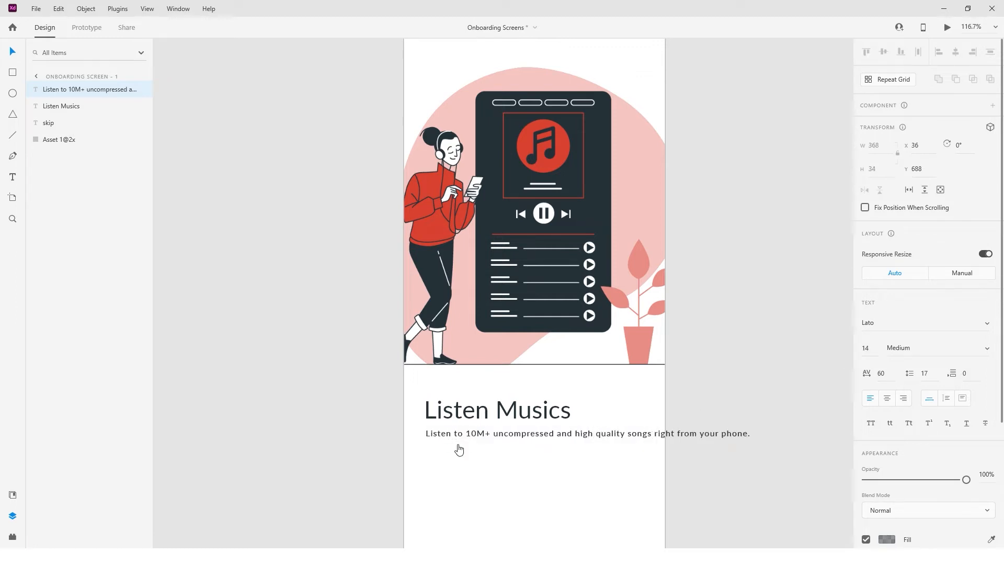
{"action": "key", "text": "Return"}
{"action": "key", "text": "Escape"}
{"action": "left_click", "coordinate": [886, 540]}
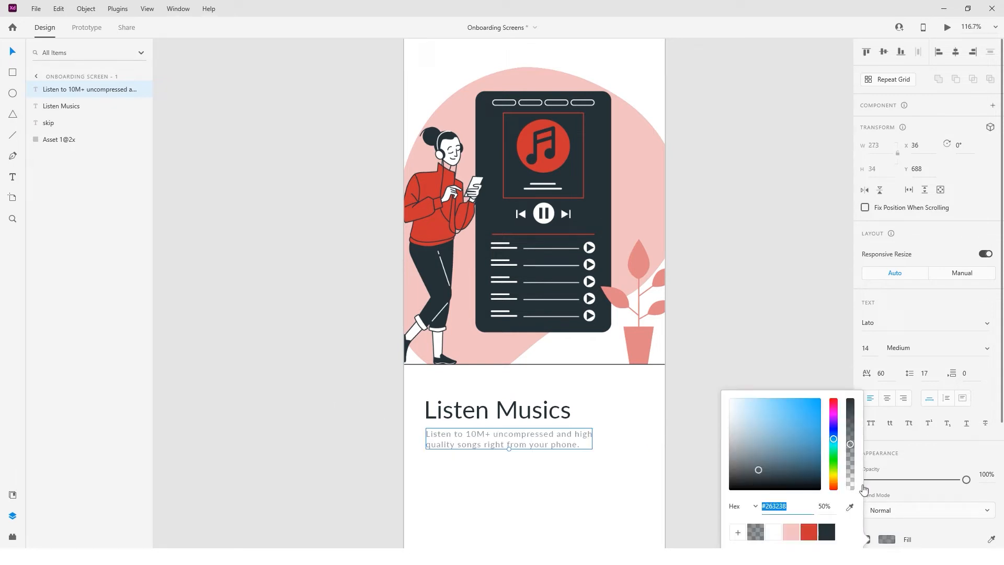
{"action": "left_click", "coordinate": [821, 506]}
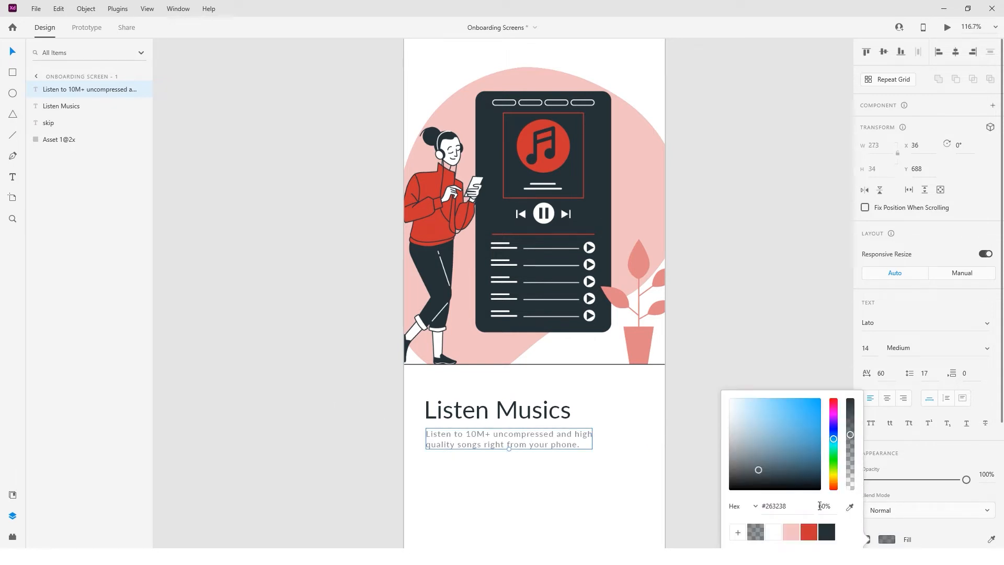
{"action": "left_click", "coordinate": [701, 490]}
{"action": "scroll", "coordinate": [613, 469], "scroll_direction": "down", "scroll_amount": 2}
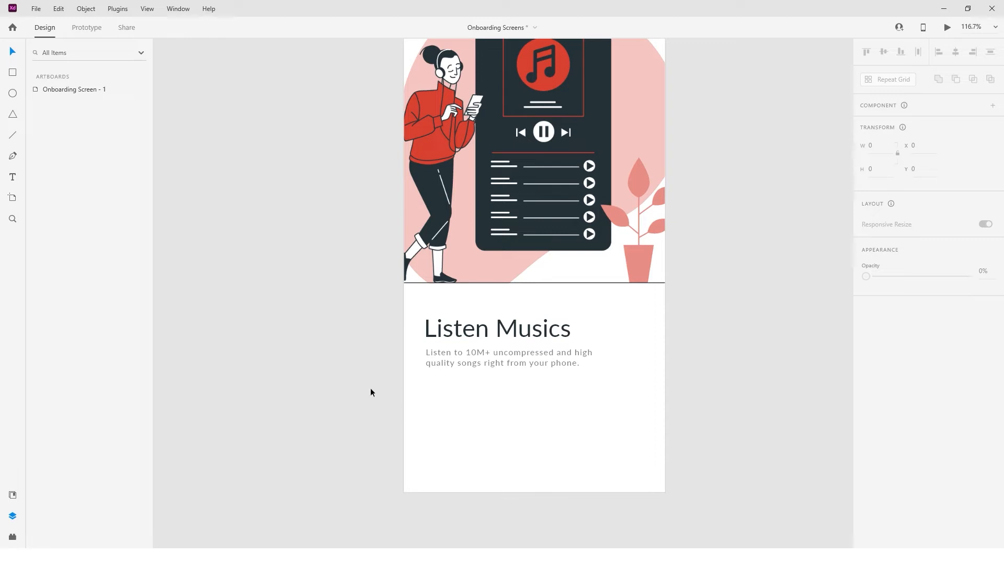
Draw a 10×10 circle below the subtitle with red fill and no border.
{"action": "scroll", "coordinate": [443, 388], "scroll_direction": "up", "scroll_amount": 5}
{"action": "left_click_drag", "start_coordinate": [405, 393], "coordinate": [417, 406]}
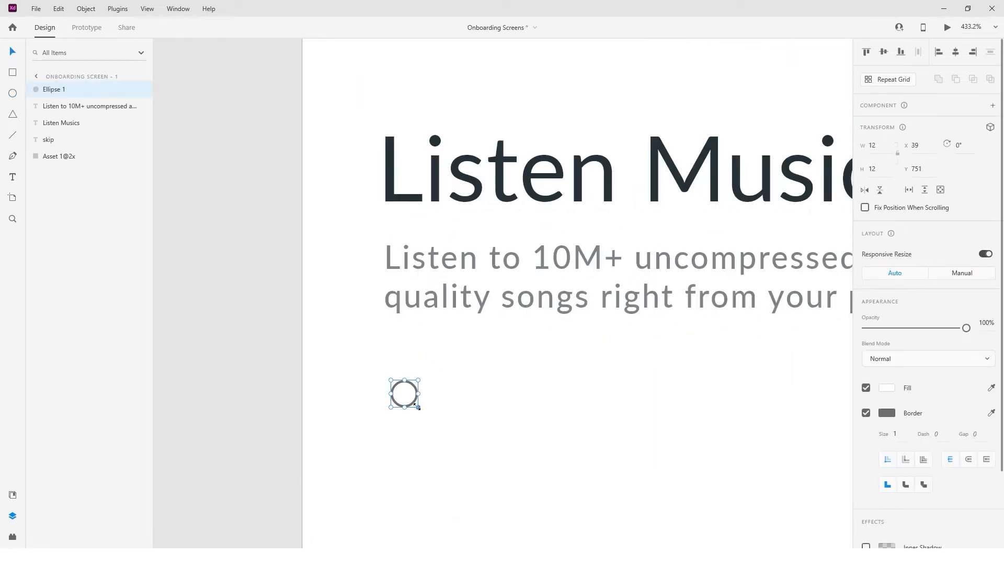
{"action": "key", "text": "ctrl+0"}
{"action": "left_click", "coordinate": [337, 436]}
{"action": "scroll", "coordinate": [422, 434], "scroll_direction": "up", "scroll_amount": 6}
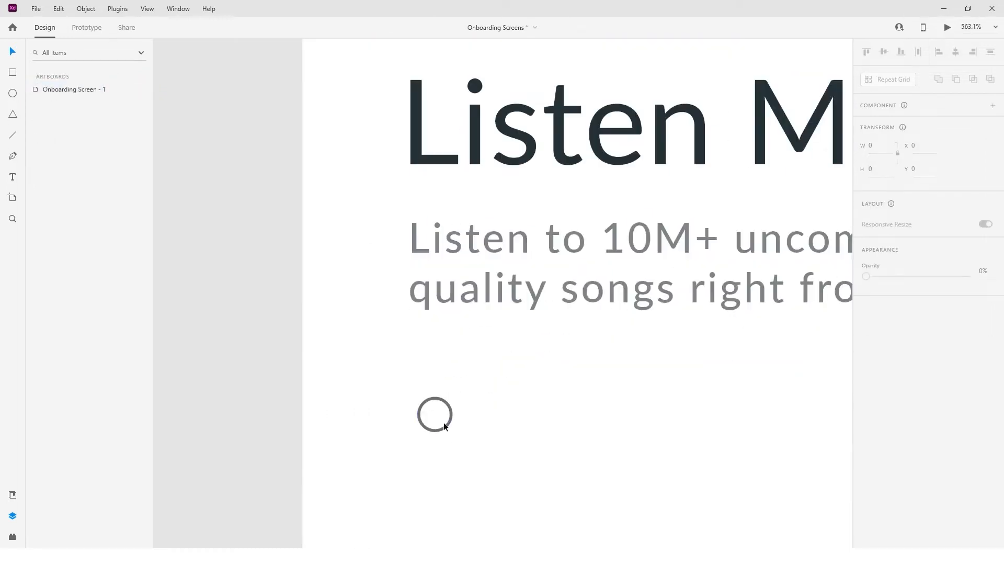
{"action": "left_click", "coordinate": [445, 427]}
{"action": "type", "text": "10"}
{"action": "key", "text": "Return"}
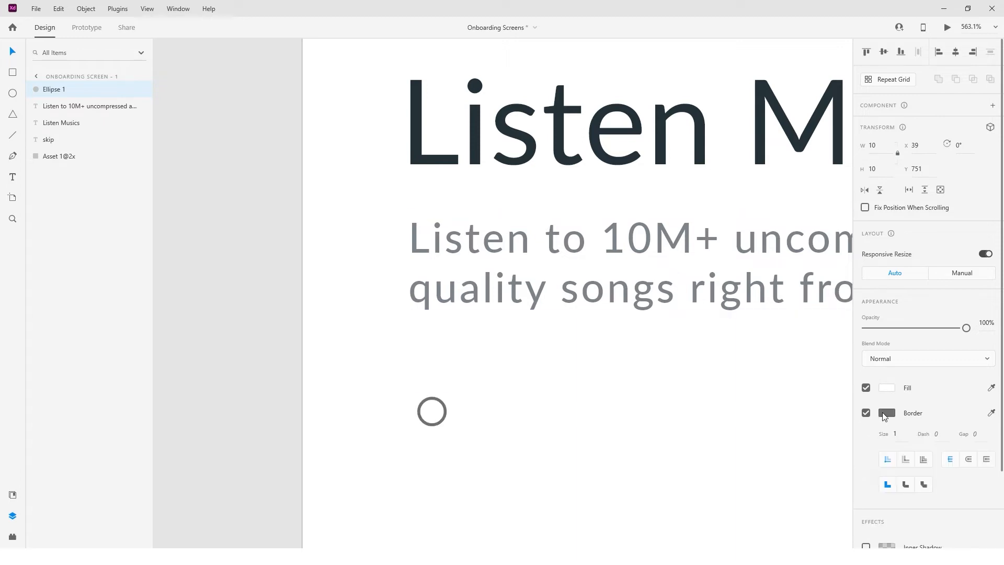
{"action": "left_click", "coordinate": [883, 414]}
{"action": "left_click", "coordinate": [823, 474]}
{"action": "left_click", "coordinate": [890, 416]}
{"action": "left_click", "coordinate": [865, 413]}
{"action": "left_click", "coordinate": [886, 392]}
{"action": "left_click", "coordinate": [827, 458]}
{"action": "left_click", "coordinate": [564, 452]}
Duplicate the red dot twice and turn both copies into red outlined rings without fill.
{"action": "scroll", "coordinate": [496, 442], "scroll_direction": "down", "scroll_amount": 3}
{"action": "left_click", "coordinate": [448, 421]}
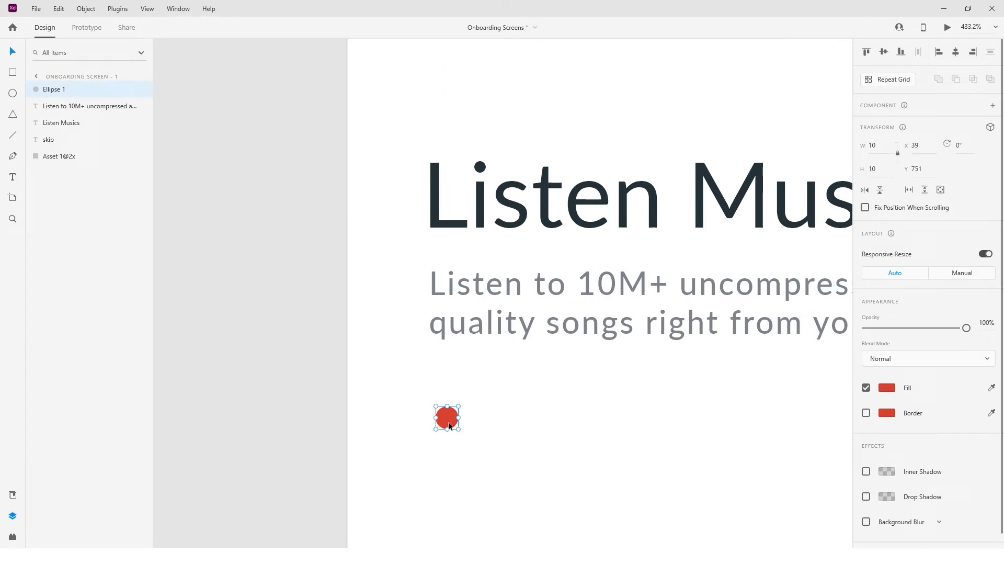
{"action": "key", "text": "ctrl+shift+apostrophe"}
{"action": "scroll", "coordinate": [444, 422], "scroll_direction": "up", "scroll_amount": 4}
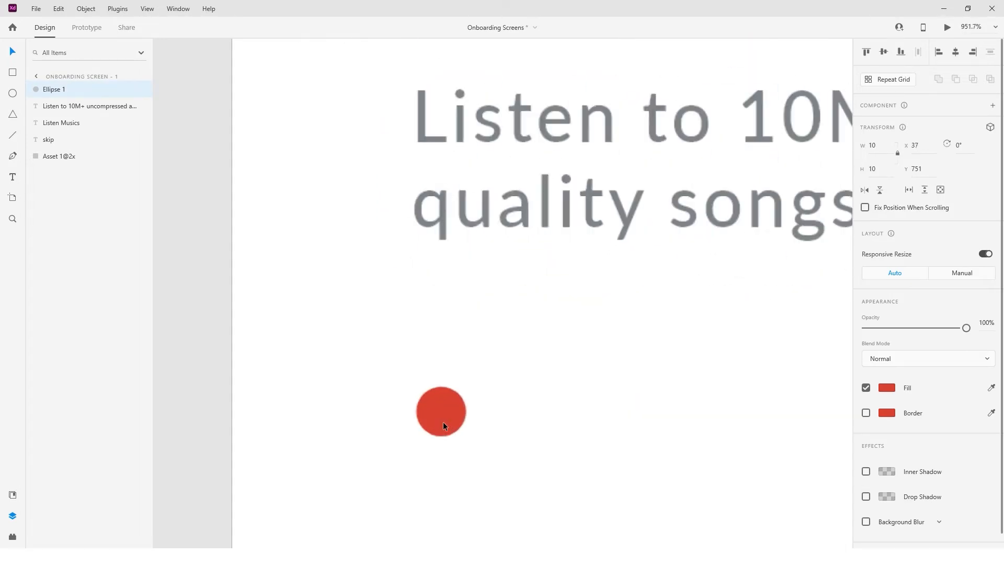
{"action": "left_click_drag", "start_coordinate": [444, 421], "coordinate": [604, 420]}
{"action": "left_click", "coordinate": [521, 412]}
{"action": "left_click", "coordinate": [866, 412]}
{"action": "left_click", "coordinate": [866, 387]}
{"action": "left_click", "coordinate": [601, 413]}
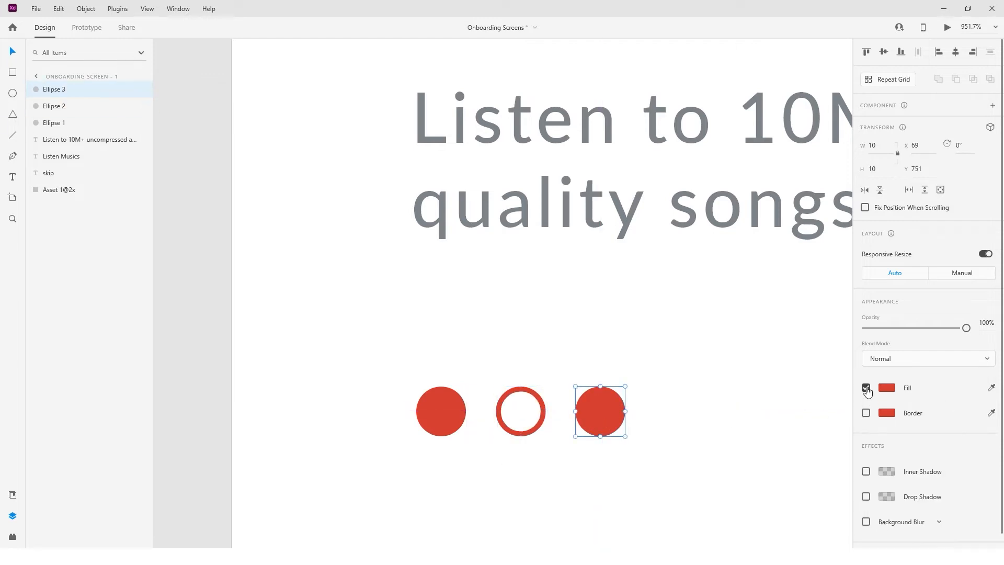
{"action": "left_click", "coordinate": [866, 387]}
{"action": "left_click", "coordinate": [866, 413]}
{"action": "left_click", "coordinate": [632, 416]}
{"action": "key", "text": "ctrl+0"}
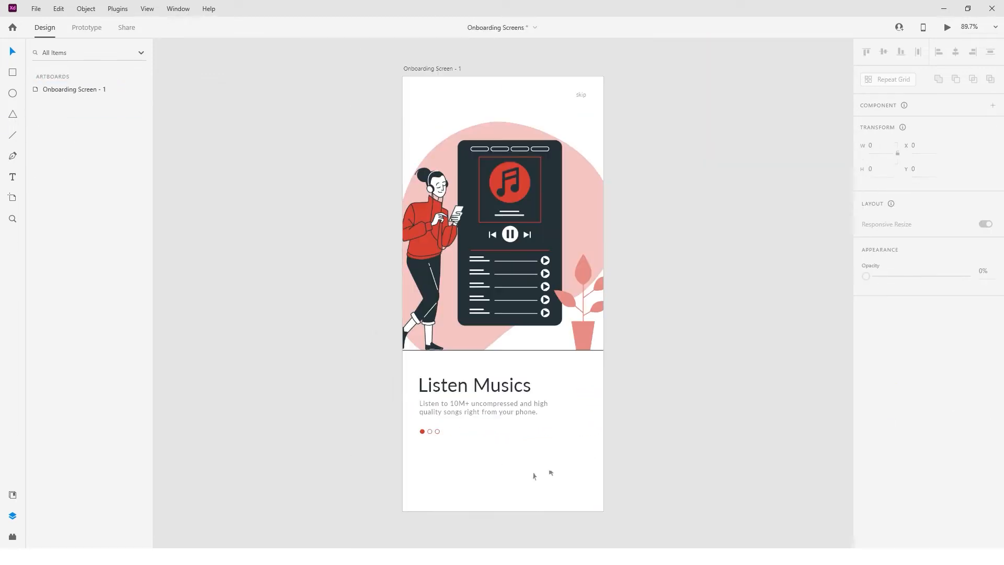
Duplicate the first page dot toward the bottom-right of the onboarding screen.
{"action": "left_click", "coordinate": [422, 431]}
{"action": "scroll", "coordinate": [423, 435], "scroll_direction": "up", "scroll_amount": 5}
{"action": "left_click_drag", "start_coordinate": [419, 423], "coordinate": [805, 520]}
{"action": "scroll", "coordinate": [716, 474], "scroll_direction": "down", "scroll_amount": 3}
{"action": "scroll", "coordinate": [679, 457], "scroll_direction": "down", "scroll_amount": 3}
{"action": "scroll", "coordinate": [679, 457], "scroll_direction": "up", "scroll_amount": 3}
{"action": "scroll", "coordinate": [680, 456], "scroll_direction": "down", "scroll_amount": 2}
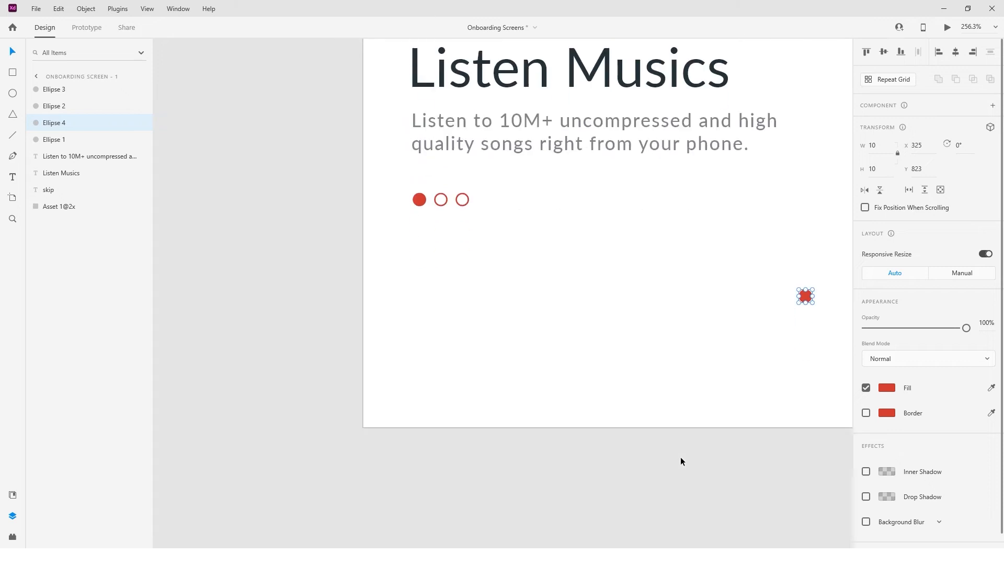
{"action": "scroll", "coordinate": [680, 457], "scroll_direction": "right", "scroll_amount": 3}
Enlarge the copied dot into a 40×40 circle near the bottom-right corner.
{"action": "left_click_drag", "start_coordinate": [629, 304], "coordinate": [730, 383]}
{"action": "left_click_drag", "start_coordinate": [706, 339], "coordinate": [693, 360]}
{"action": "scroll", "coordinate": [680, 334], "scroll_direction": "down", "scroll_amount": 2}
{"action": "type", "text": "40"}
{"action": "key", "text": "Return"}
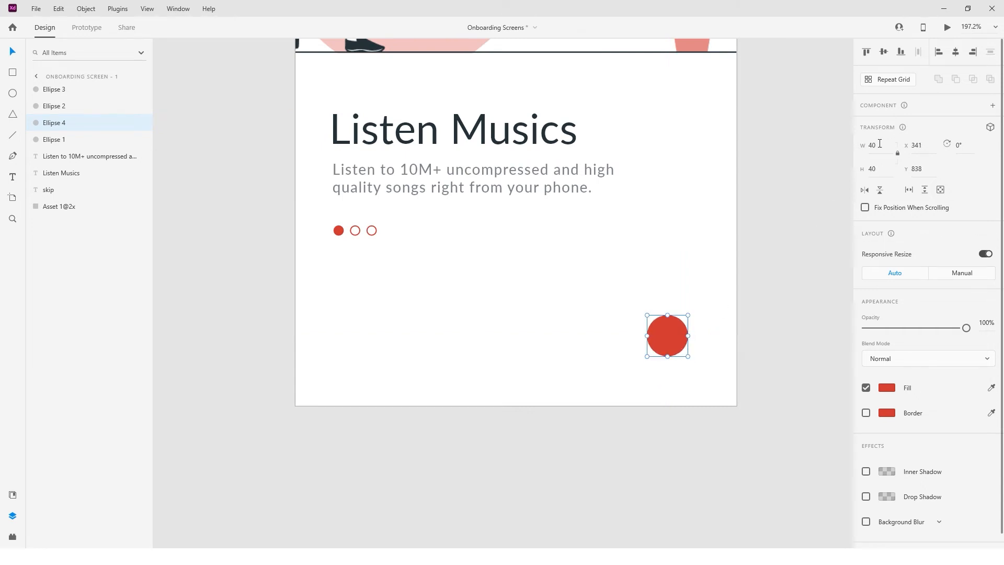
{"action": "scroll", "coordinate": [569, 310], "scroll_direction": "down", "scroll_amount": 2}
{"action": "scroll", "coordinate": [557, 313], "scroll_direction": "up", "scroll_amount": 2}
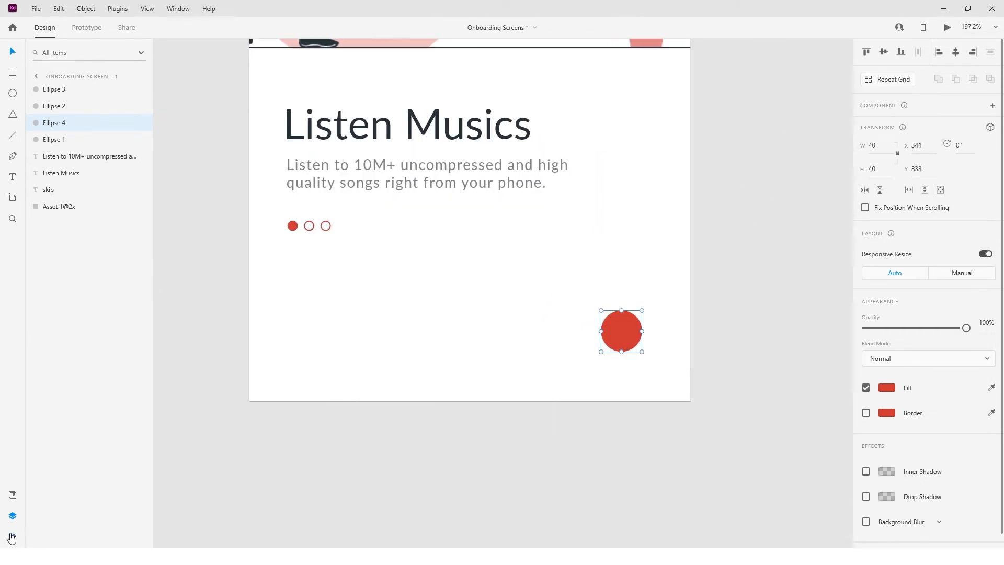
{"action": "left_click", "coordinate": [11, 537]}
{"action": "left_click", "coordinate": [74, 105]}
Insert the keyboard-arrow-right chevron from an 'arrow' search and move it into the red circle.
{"action": "type", "text": "arrow"}
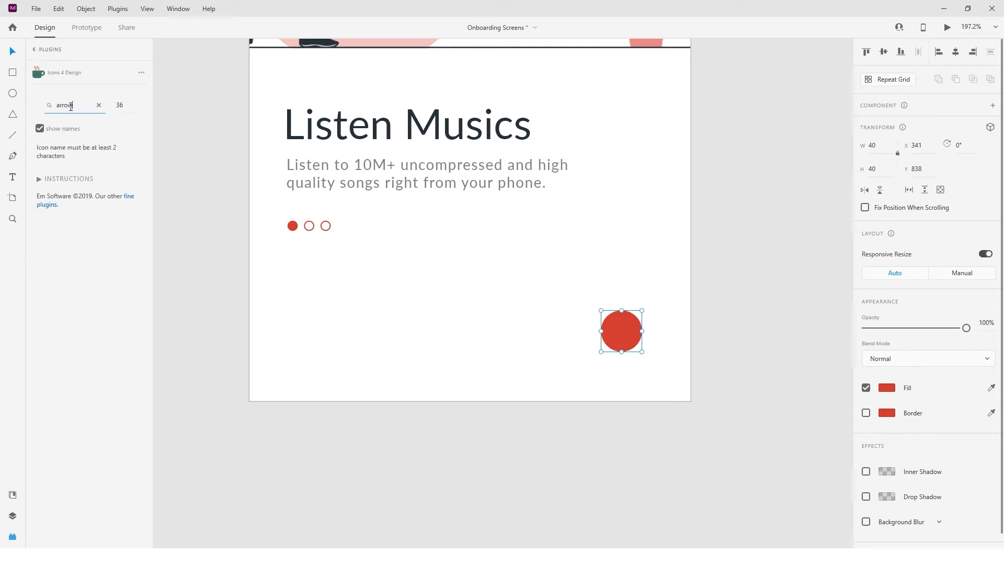
{"action": "scroll", "coordinate": [105, 220], "scroll_direction": "down", "scroll_amount": 15}
{"action": "scroll", "coordinate": [108, 281], "scroll_direction": "down", "scroll_amount": 5}
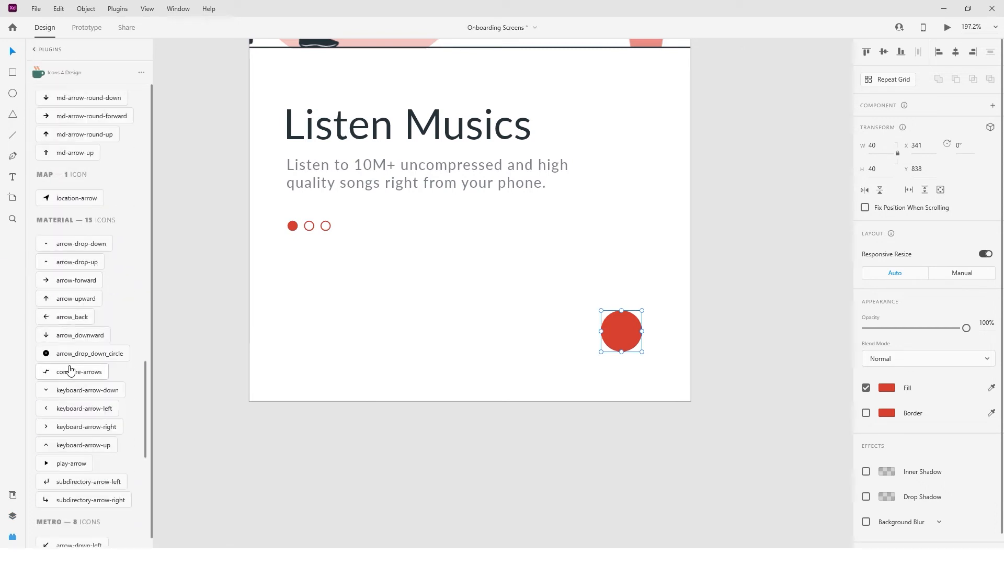
{"action": "left_click", "coordinate": [59, 427]}
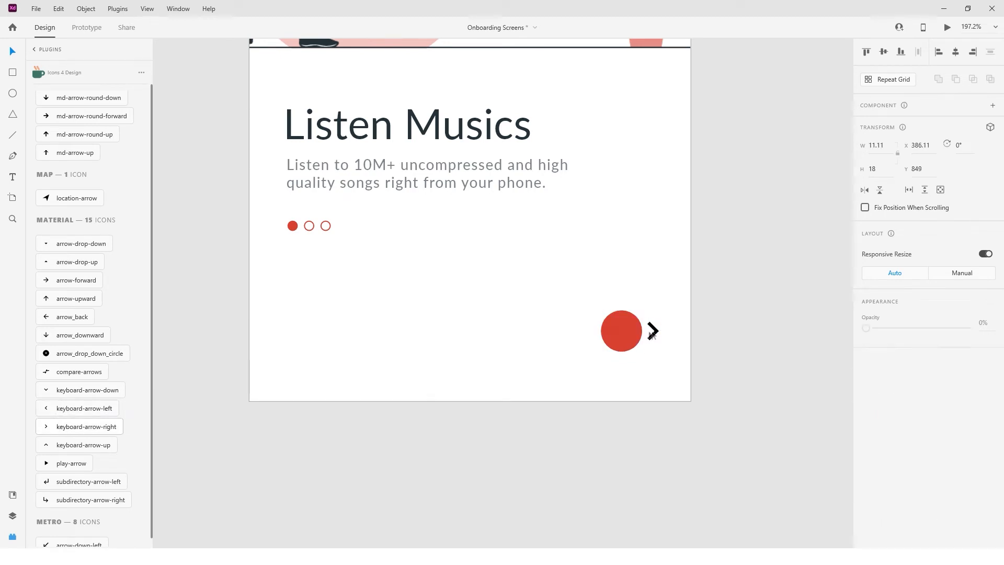
{"action": "left_click_drag", "start_coordinate": [655, 337], "coordinate": [623, 338]}
{"action": "key", "text": "Right"}
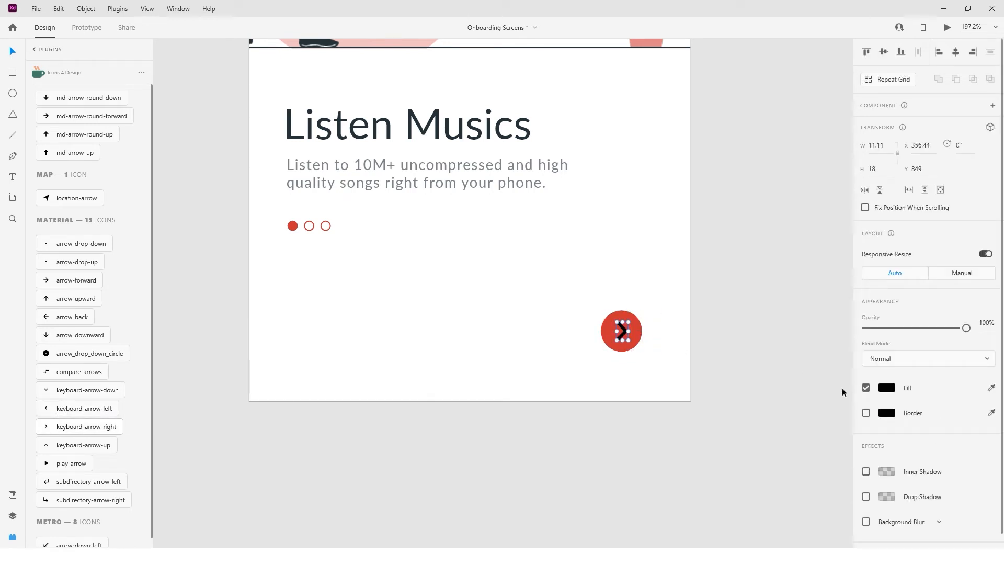
Colour the chevron light pink #F0C1C1 with no border and shrink it slightly.
{"action": "left_click", "coordinate": [886, 388]}
{"action": "left_click", "coordinate": [810, 459]}
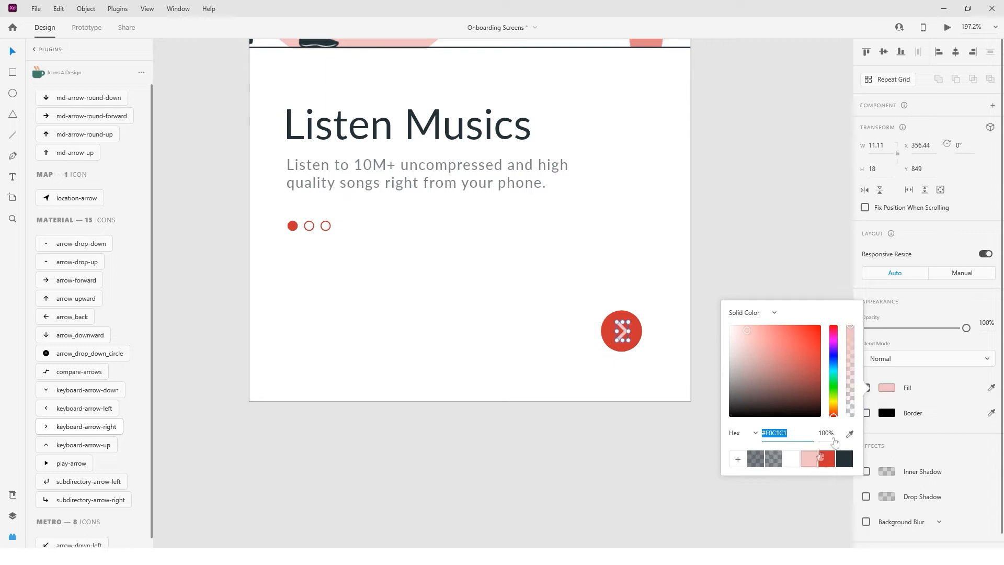
{"action": "scroll", "coordinate": [919, 407], "scroll_direction": "down", "scroll_amount": 1}
{"action": "left_click", "coordinate": [866, 396]}
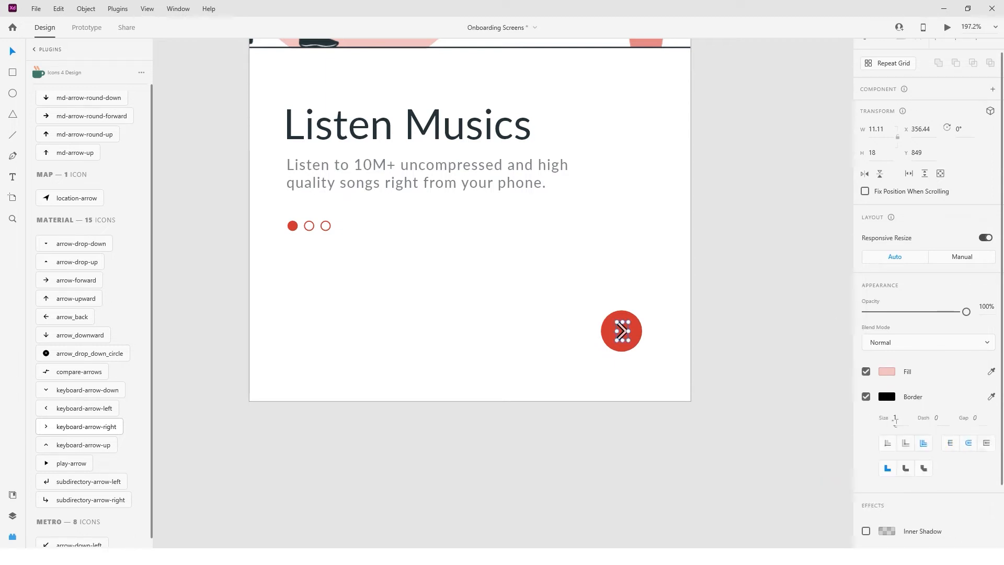
{"action": "left_click", "coordinate": [866, 398]}
{"action": "scroll", "coordinate": [645, 343], "scroll_direction": "up", "scroll_amount": 5}
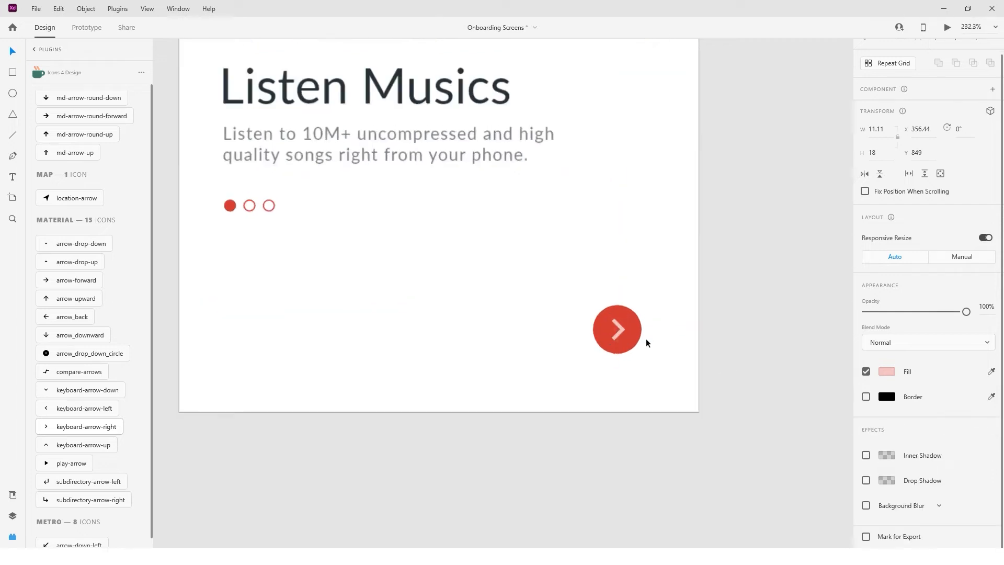
{"action": "scroll", "coordinate": [655, 346], "scroll_direction": "up", "scroll_amount": 3}
{"action": "scroll", "coordinate": [655, 346], "scroll_direction": "down", "scroll_amount": 4}
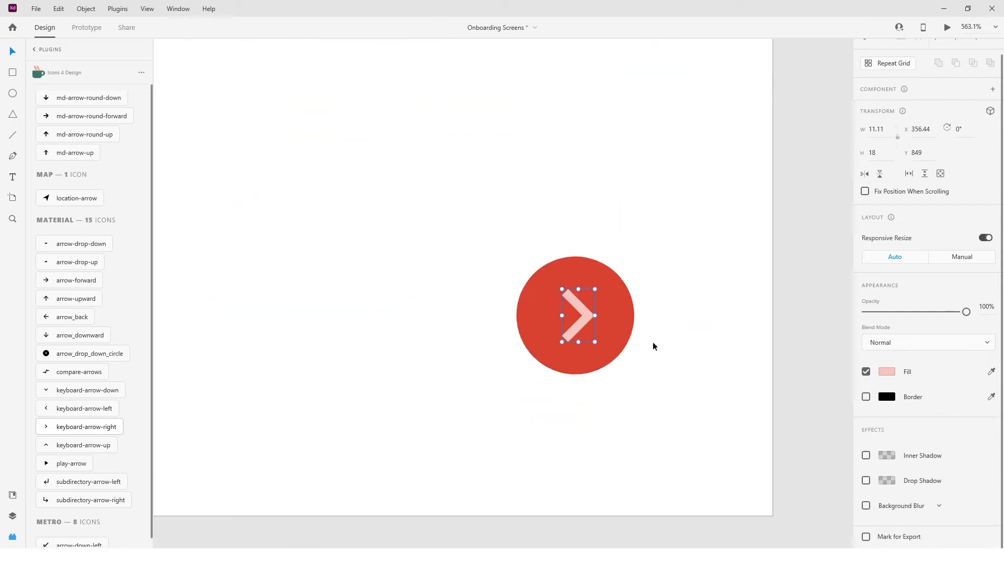
{"action": "scroll", "coordinate": [655, 346], "scroll_direction": "right", "scroll_amount": 3}
{"action": "left_click_drag", "start_coordinate": [534, 322], "coordinate": [531, 317]}
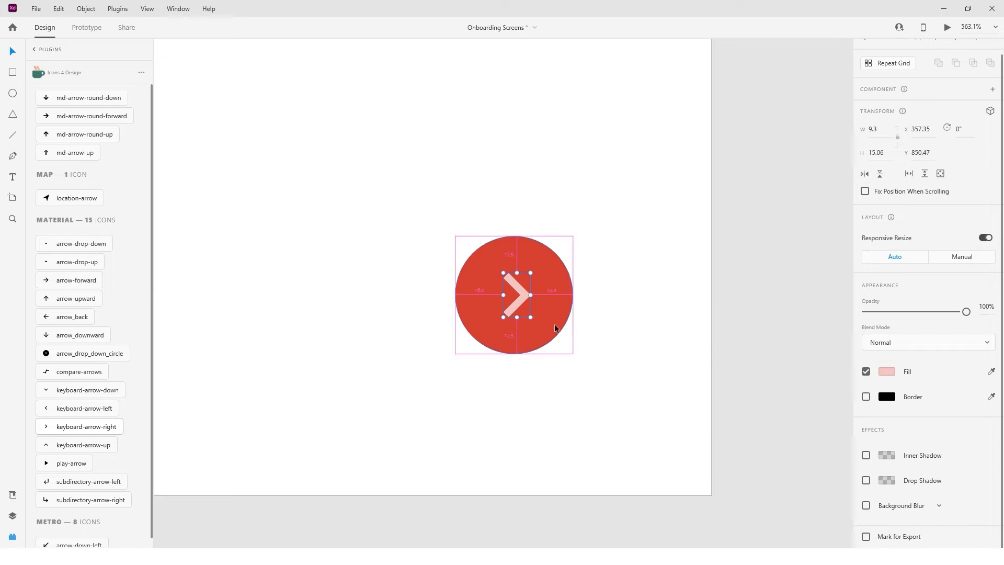
{"action": "left_click", "coordinate": [604, 348]}
Nudge the red arrow button further toward the bottom-right corner.
{"action": "scroll", "coordinate": [604, 348], "scroll_direction": "down", "scroll_amount": 5}
{"action": "key", "text": "ctrl+0"}
{"action": "left_click", "coordinate": [559, 494]}
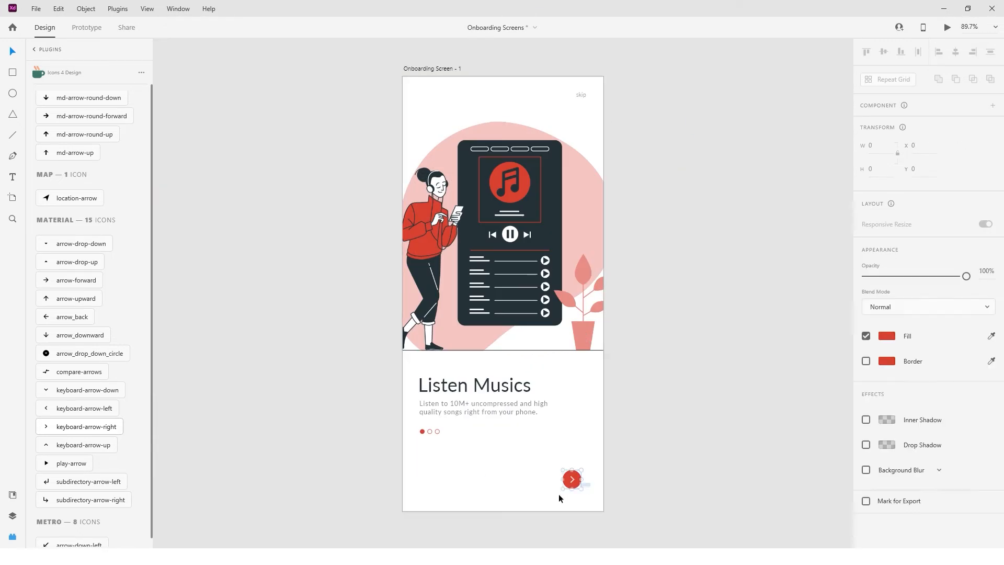
{"action": "key", "text": "shift+Down"}
{"action": "key", "text": "shift+Right"}
{"action": "key", "text": "shift+Down"}
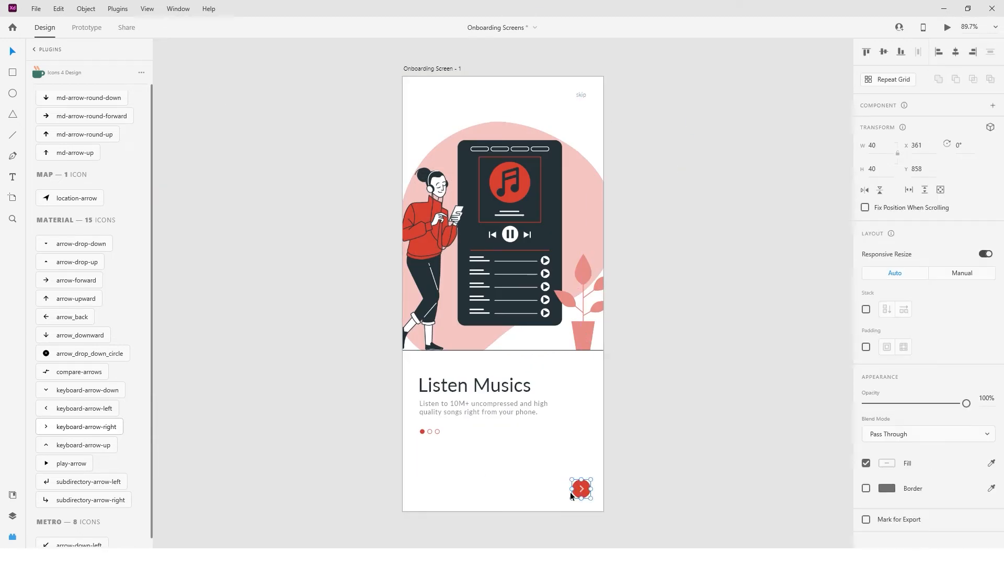
{"action": "key", "text": "shift+Up"}
{"action": "key", "text": "Up"}
{"action": "key", "text": "Up"}
{"action": "key", "text": "Up"}
{"action": "key", "text": "Up"}
{"action": "key", "text": "Up"}
{"action": "key", "text": "Up"}
{"action": "key", "text": "Up"}
{"action": "left_click", "coordinate": [638, 461]}
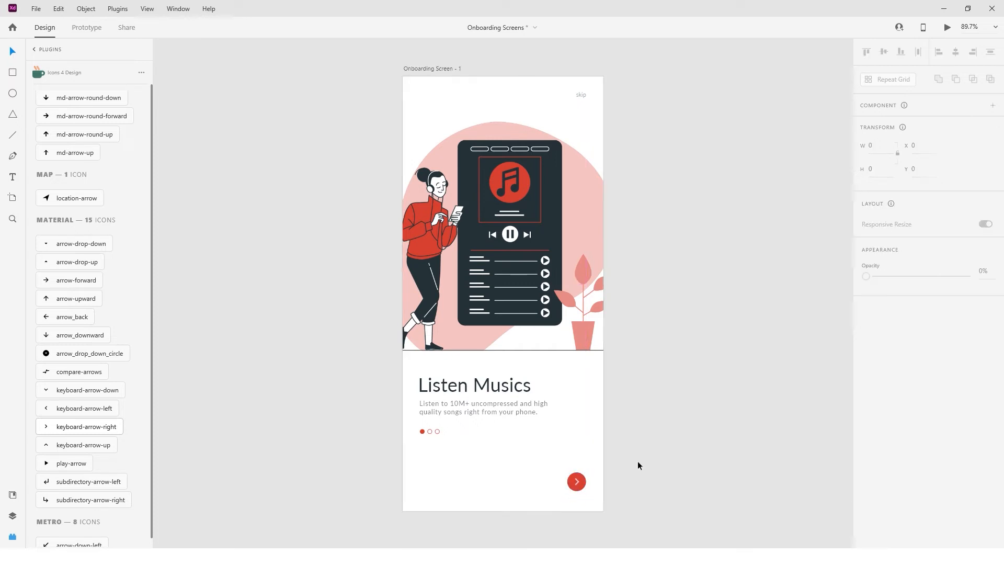
Group the title, subtitle and page dots together.
{"action": "scroll", "coordinate": [638, 461], "scroll_direction": "down", "scroll_amount": 2}
{"action": "scroll", "coordinate": [467, 416], "scroll_direction": "right", "scroll_amount": 3}
{"action": "left_click_drag", "start_coordinate": [312, 447], "coordinate": [371, 393]}
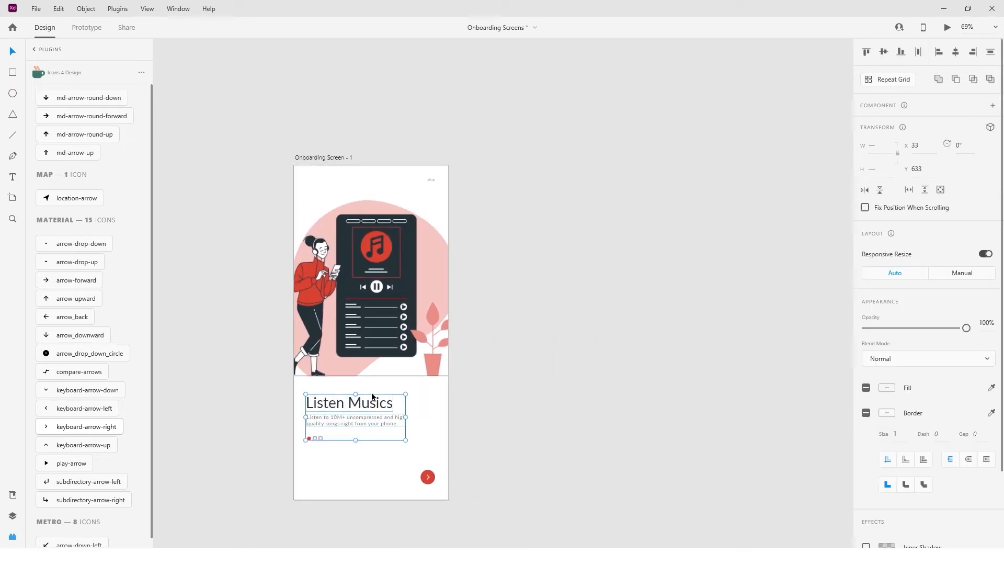
{"action": "key", "text": "ctrl+g"}
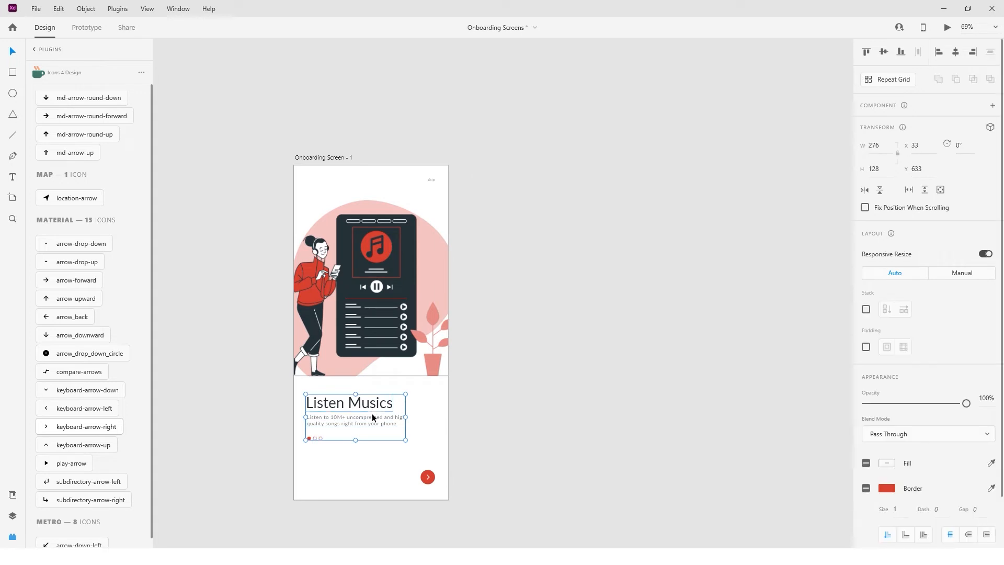
{"action": "left_click", "coordinate": [357, 453]}
Duplicate Onboarding Screen - 1 twice into two artboards to its right.
{"action": "left_click", "coordinate": [319, 157]}
{"action": "left_click_drag", "start_coordinate": [331, 158], "coordinate": [540, 174]}
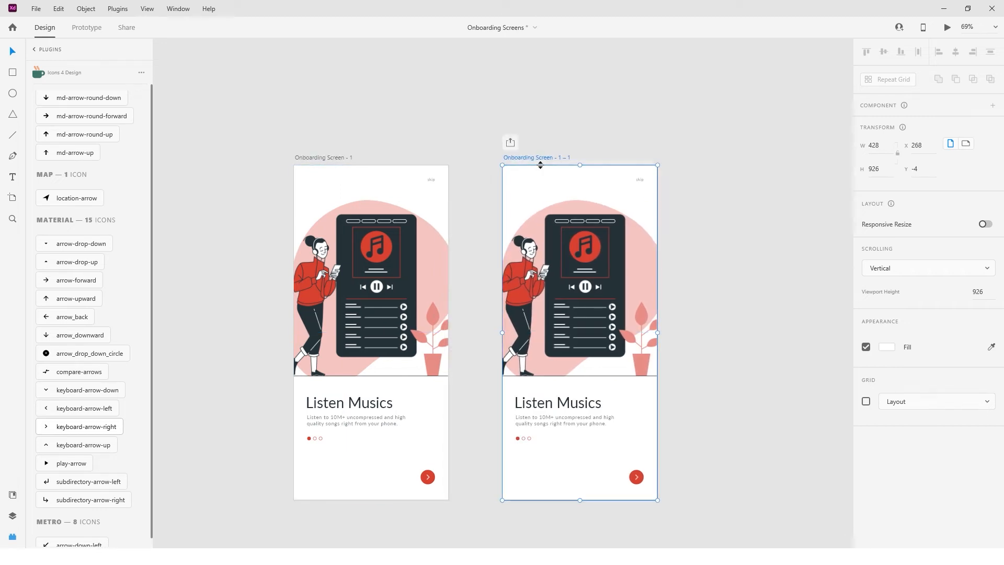
{"action": "left_click_drag", "start_coordinate": [547, 162], "coordinate": [751, 161]}
{"action": "scroll", "coordinate": [421, 327], "scroll_direction": "right", "scroll_amount": 3}
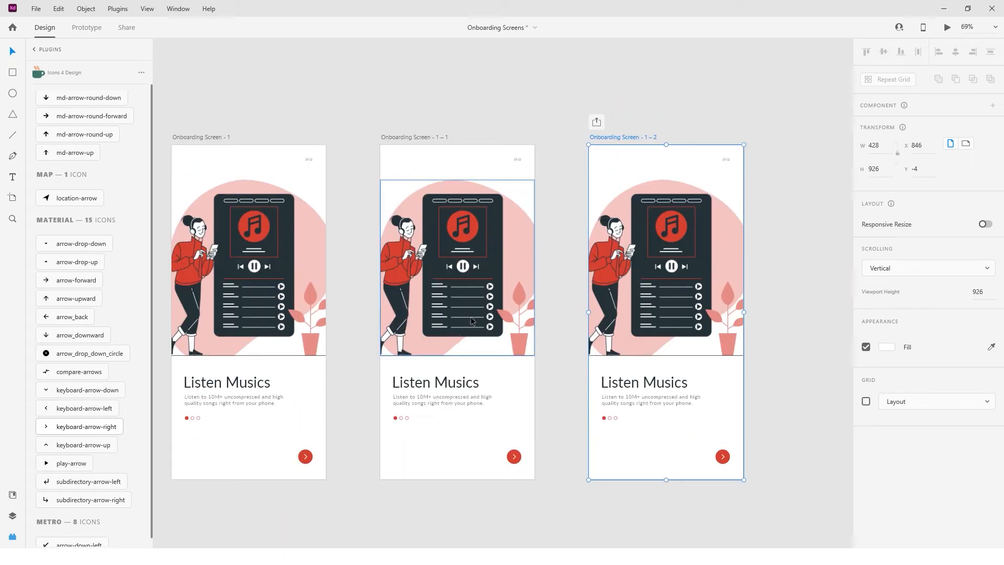
Delete the skip label from the third screen.
{"action": "left_click", "coordinate": [500, 293]}
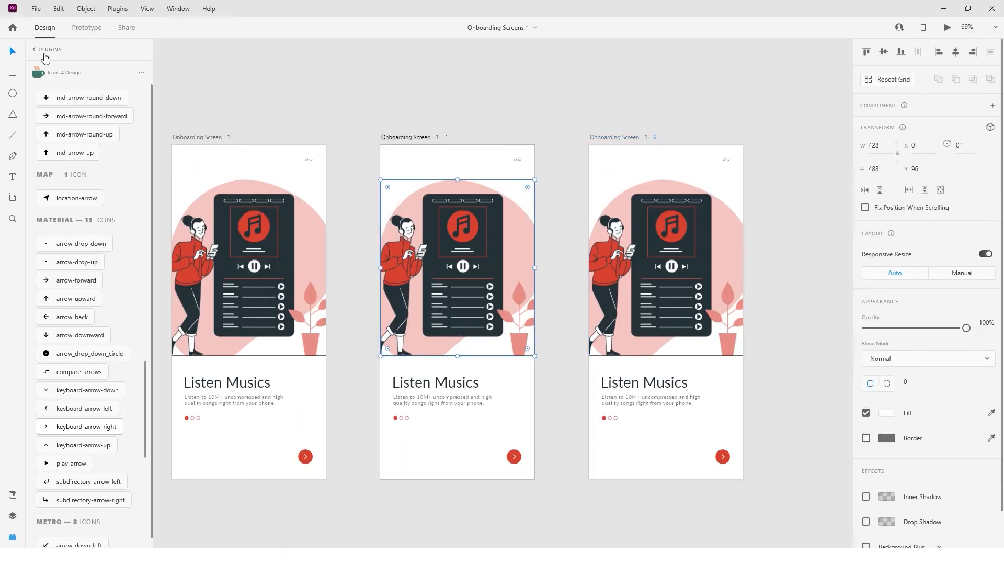
{"action": "key", "text": "ctrl+y"}
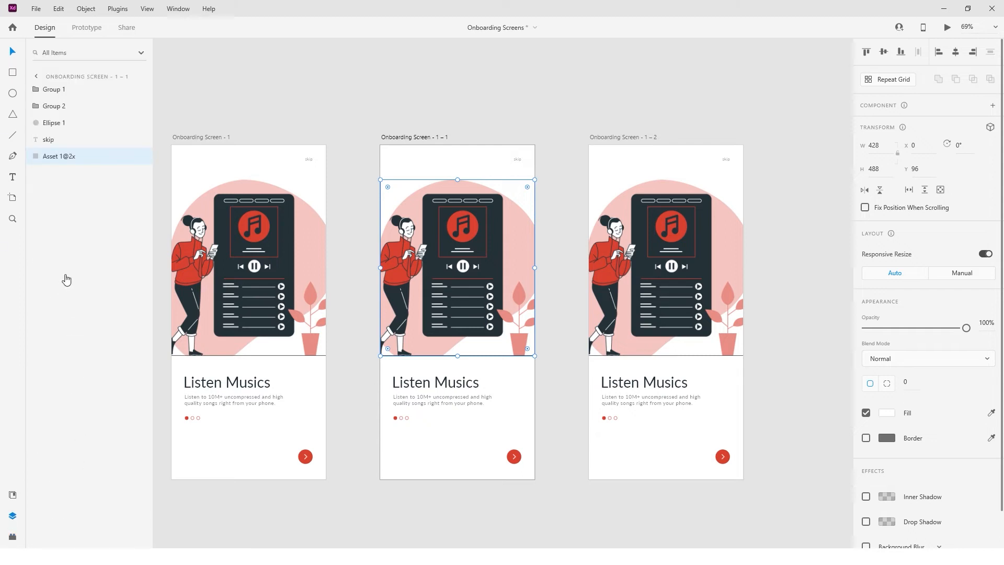
{"action": "left_click", "coordinate": [726, 159]}
{"action": "key", "text": "Delete"}
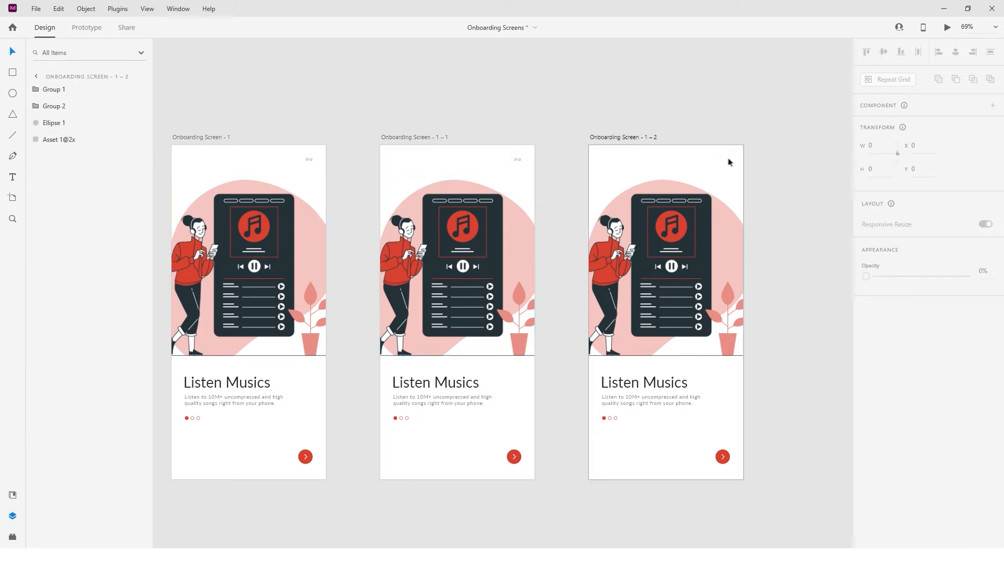
Rename the copies Onboarding Screen - 2 and Onboarding Screen - 3.
{"action": "left_click", "coordinate": [439, 137]}
{"action": "left_click", "coordinate": [439, 138]}
{"action": "key", "text": "Delete"}
{"action": "key", "text": "Delete"}
{"action": "key", "text": "Delete"}
{"action": "key", "text": "Delete"}
{"action": "key", "text": "Delete"}
{"action": "type", "text": "2"}
{"action": "key", "text": "Return"}
{"action": "double_click", "coordinate": [639, 138]}
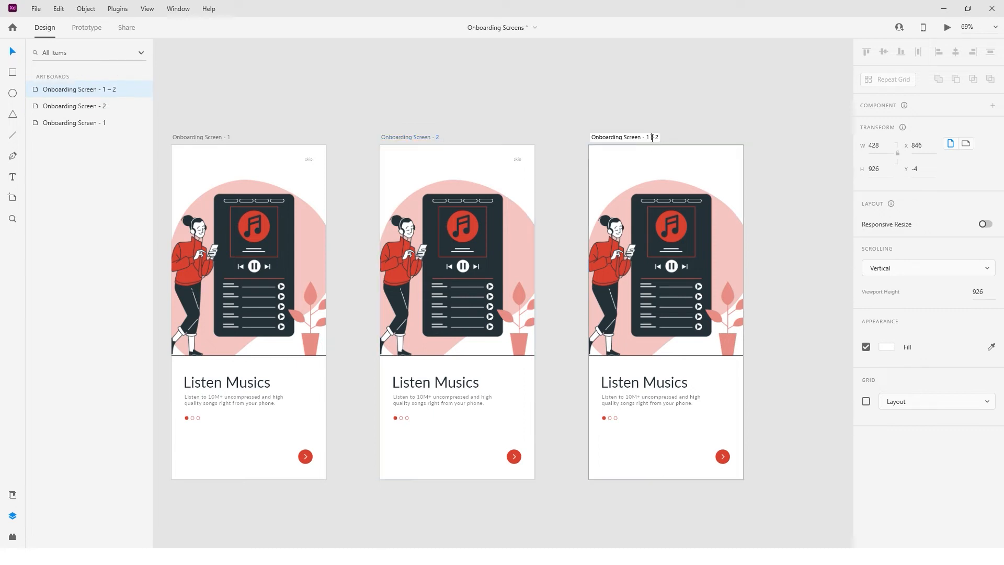
{"action": "key", "text": "BackSpace"}
{"action": "key", "text": "BackSpace"}
{"action": "type", "text": "3"}
{"action": "key", "text": "Return"}
{"action": "left_click", "coordinate": [566, 222]}
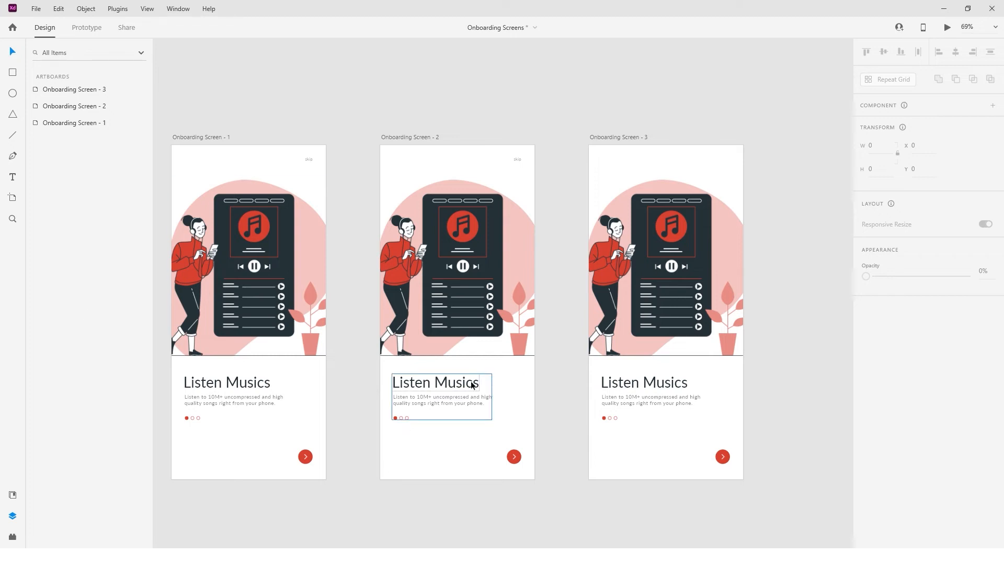
Paste the nature-sounds description on screen 2, breaking the line after 'or'.
{"action": "double_click", "coordinate": [458, 400]}
{"action": "double_click", "coordinate": [458, 400]}
{"action": "type", "text": "Enjoy nature sounds to relax or meditate or create moody environment for friends or family."}
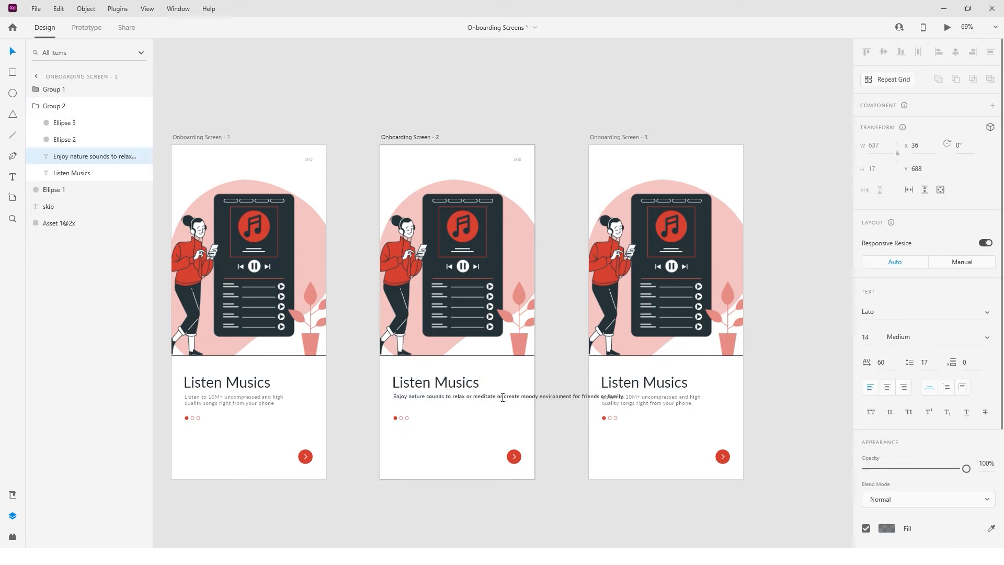
{"action": "left_click", "coordinate": [505, 397]}
{"action": "key", "text": "Return"}
Change the second screen's title to 'Enjoy Sounds'.
{"action": "left_click", "coordinate": [470, 387]}
{"action": "double_click", "coordinate": [469, 384]}
{"action": "left_click_drag", "start_coordinate": [474, 386], "coordinate": [381, 390]}
{"action": "type", "text": "Enjoy S"}
{"action": "key", "text": "Escape"}
Fill the second page dot and make the first dot hollow.
{"action": "scroll", "coordinate": [402, 420], "scroll_direction": "up", "scroll_amount": 5}
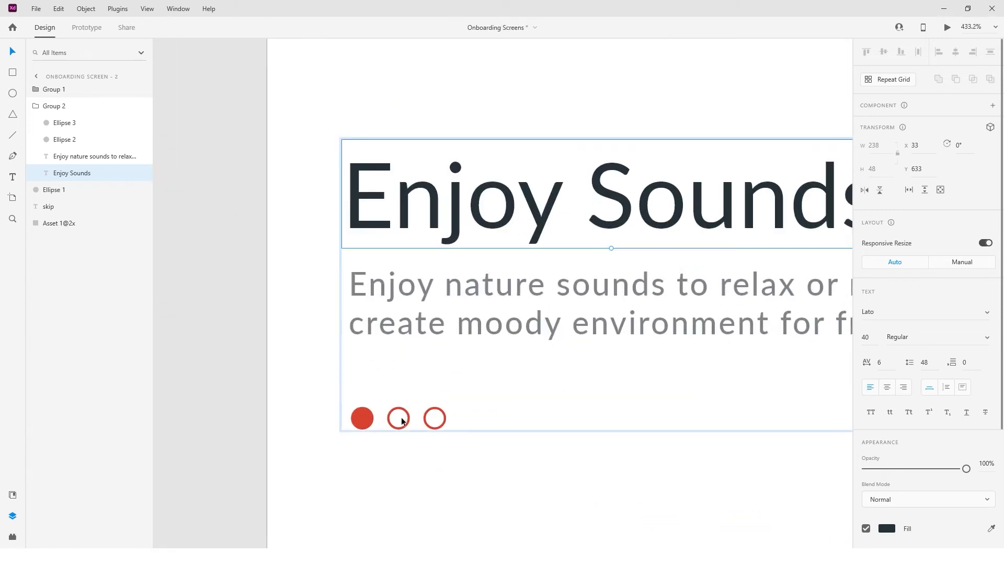
{"action": "left_click", "coordinate": [400, 417]}
{"action": "left_click", "coordinate": [866, 376]}
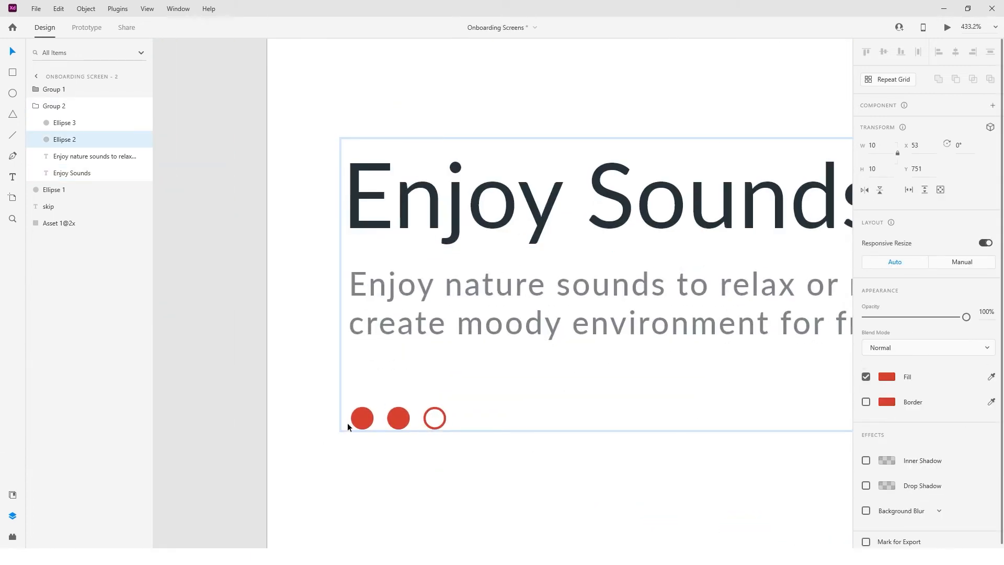
{"action": "left_click", "coordinate": [360, 419]}
{"action": "left_click", "coordinate": [866, 388]}
{"action": "scroll", "coordinate": [608, 445], "scroll_direction": "down", "scroll_amount": 5}
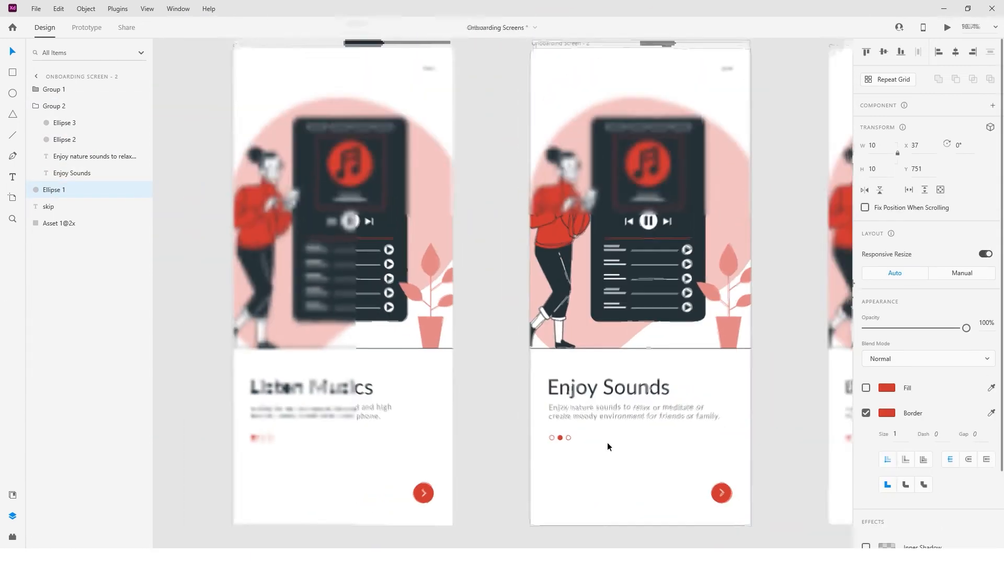
{"action": "scroll", "coordinate": [607, 442], "scroll_direction": "right", "scroll_amount": 5}
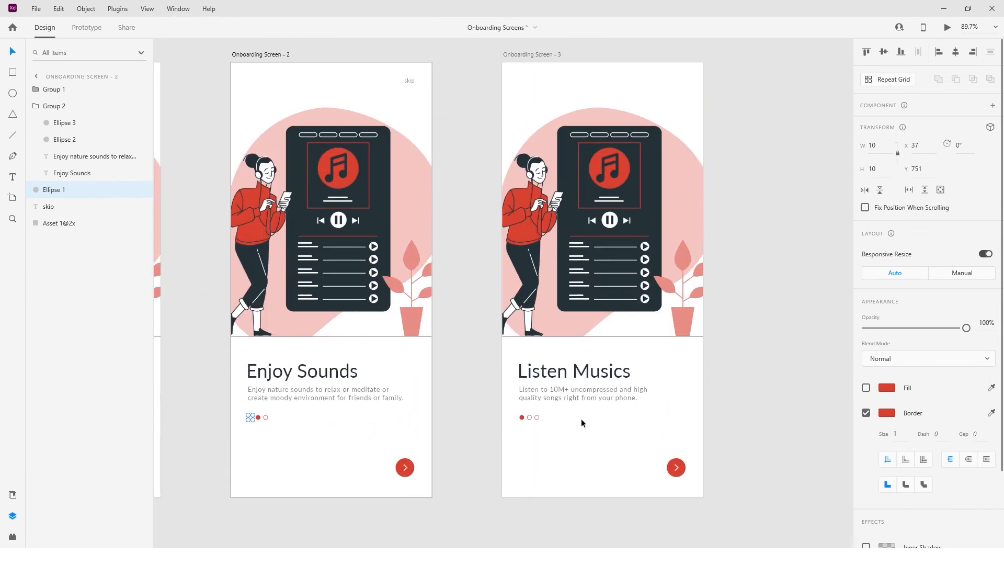
Fill the third page dot and make the first dot border-only on screen 3.
{"action": "double_click", "coordinate": [536, 418]}
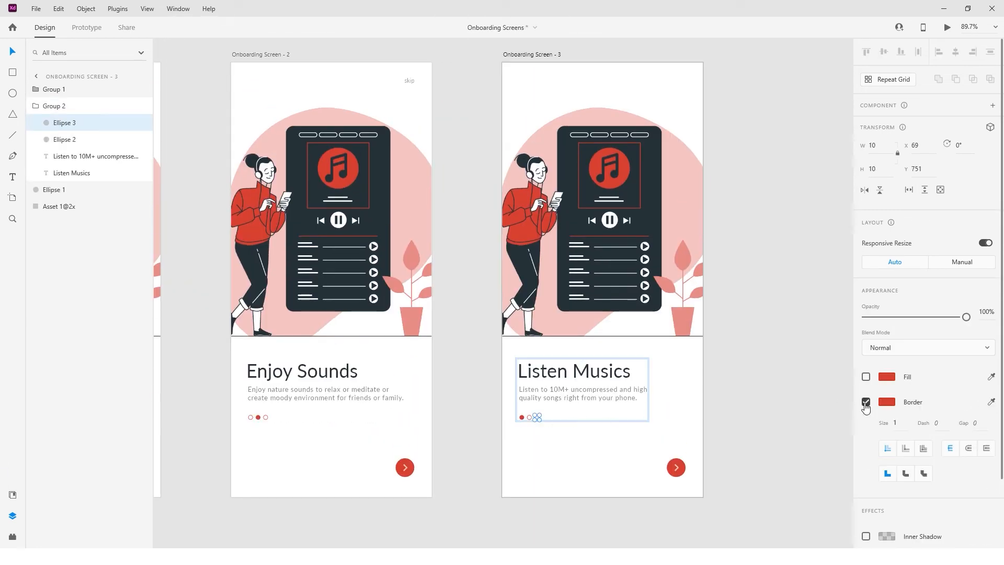
{"action": "left_click", "coordinate": [866, 376]}
{"action": "left_click", "coordinate": [522, 417]}
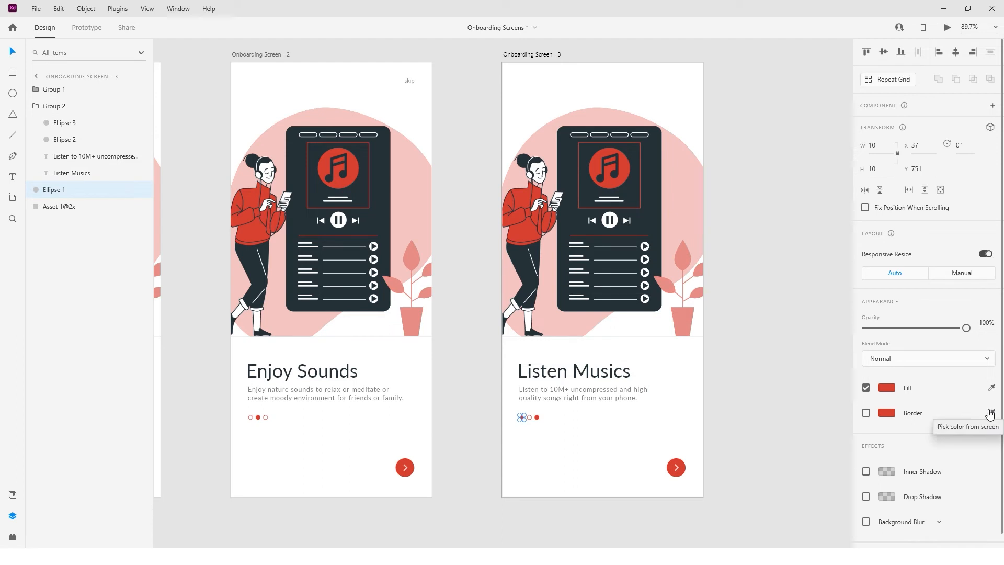
{"action": "left_click", "coordinate": [866, 412]}
{"action": "left_click", "coordinate": [866, 388]}
{"action": "left_click", "coordinate": [774, 386]}
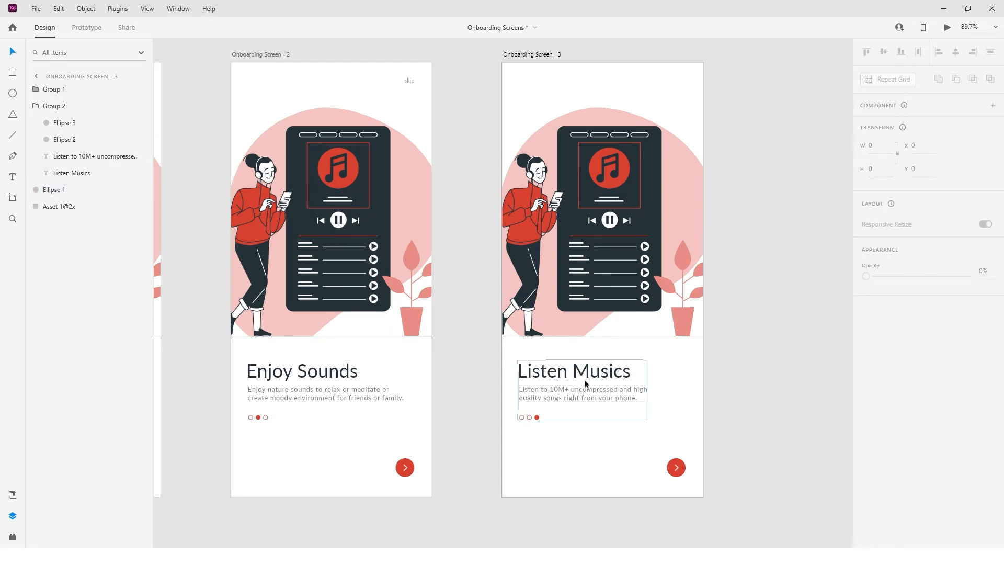
{"action": "scroll", "coordinate": [585, 381], "scroll_direction": "up", "scroll_amount": 3}
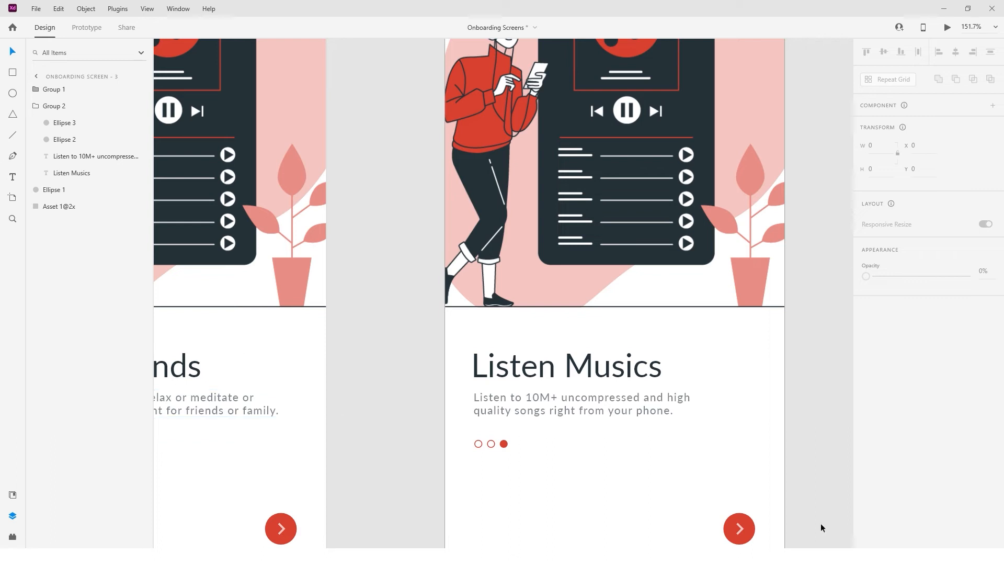
Replace screen 3's description with the mixtape text, breaking the line before 'each'.
{"action": "left_click", "coordinate": [540, 410]}
{"action": "double_click", "coordinate": [540, 410]}
{"action": "double_click", "coordinate": [540, 411]}
{"action": "key", "text": "ctrl+a"}
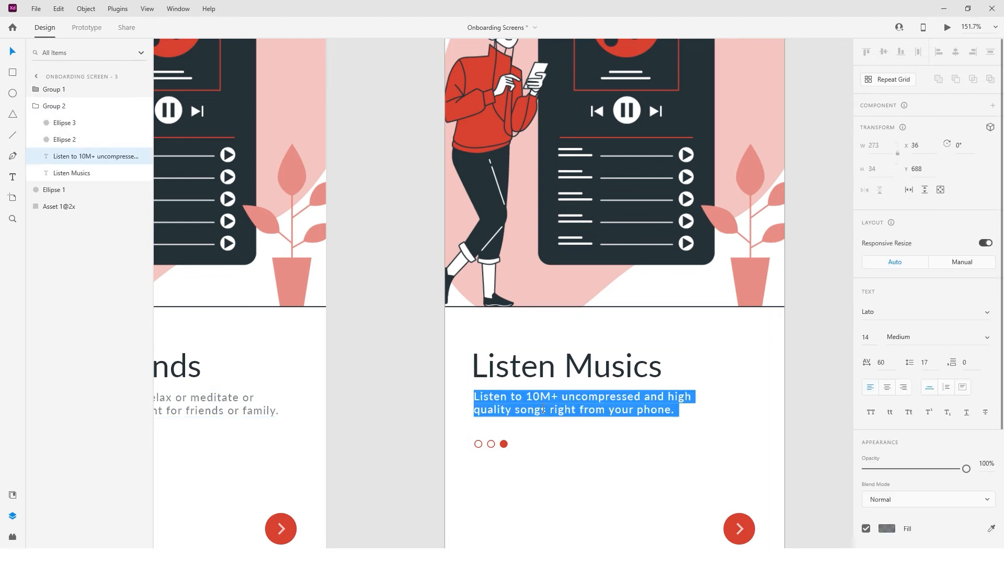
{"action": "key", "text": "ctrl+v"}
{"action": "left_click", "coordinate": [714, 396]}
{"action": "key", "text": "Return"}
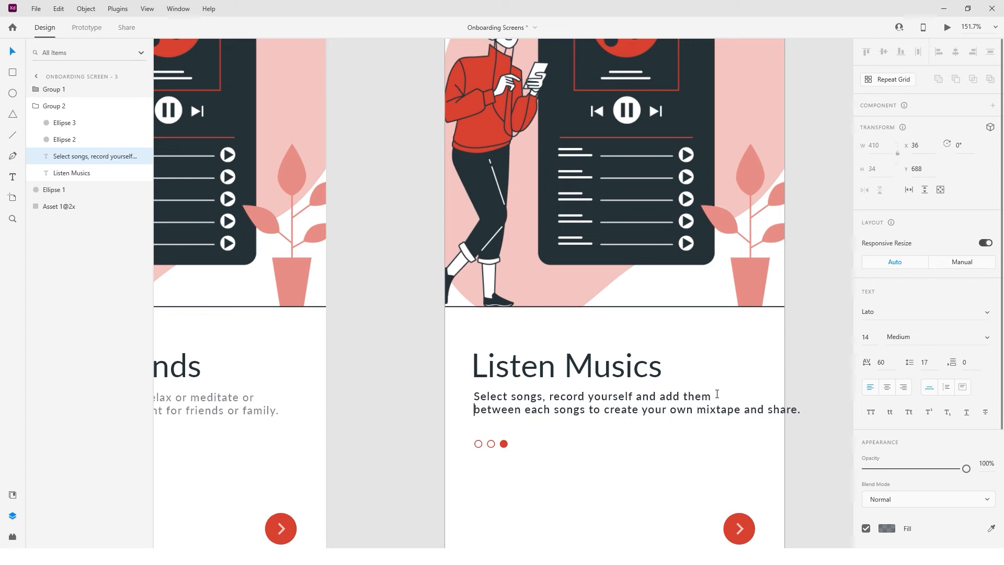
{"action": "key", "text": "BackSpace"}
{"action": "key", "text": "BackSpace"}
{"action": "key", "text": "Right"}
{"action": "key", "text": "Right"}
{"action": "key", "text": "Right"}
{"action": "key", "text": "Right"}
{"action": "key", "text": "Return"}
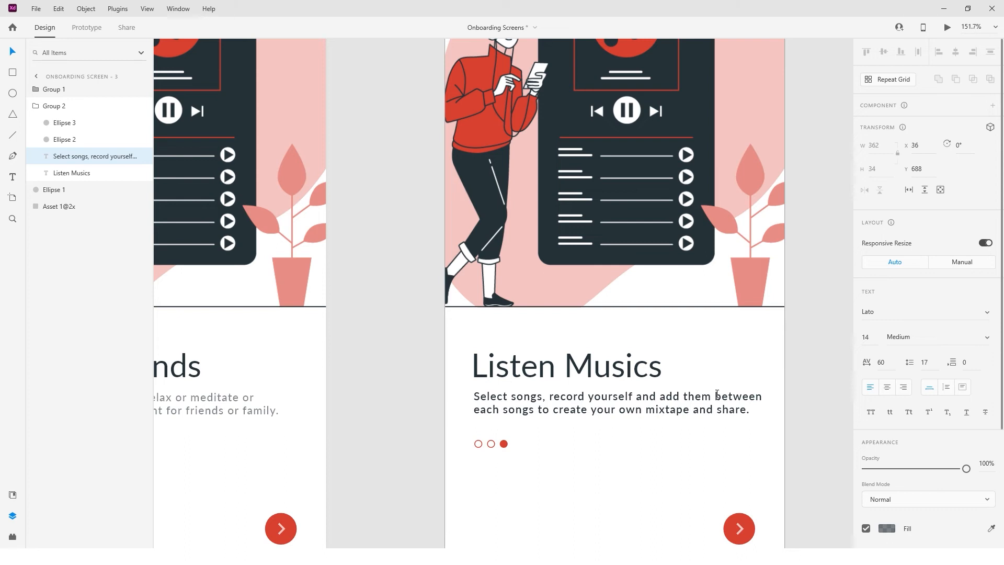
{"action": "key", "text": "Escape"}
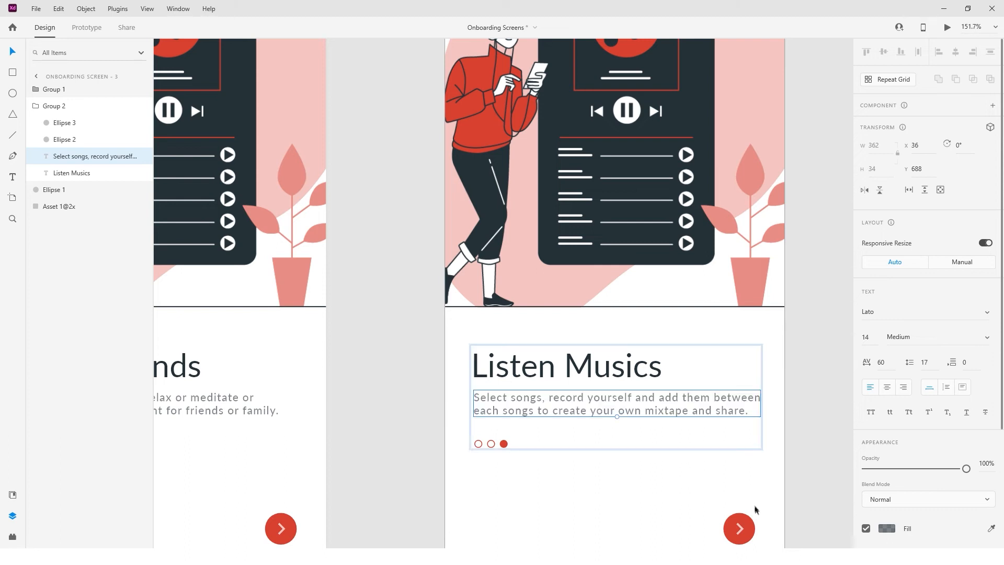
{"action": "key", "text": "ctrl+shift+apostrophe"}
{"action": "key", "text": "ctrl+shift+apostrophe"}
Rework the mixtape description into three lines, breaking before 'between' and 'your own mixtape'.
{"action": "double_click", "coordinate": [716, 396]}
{"action": "left_click", "coordinate": [716, 396]}
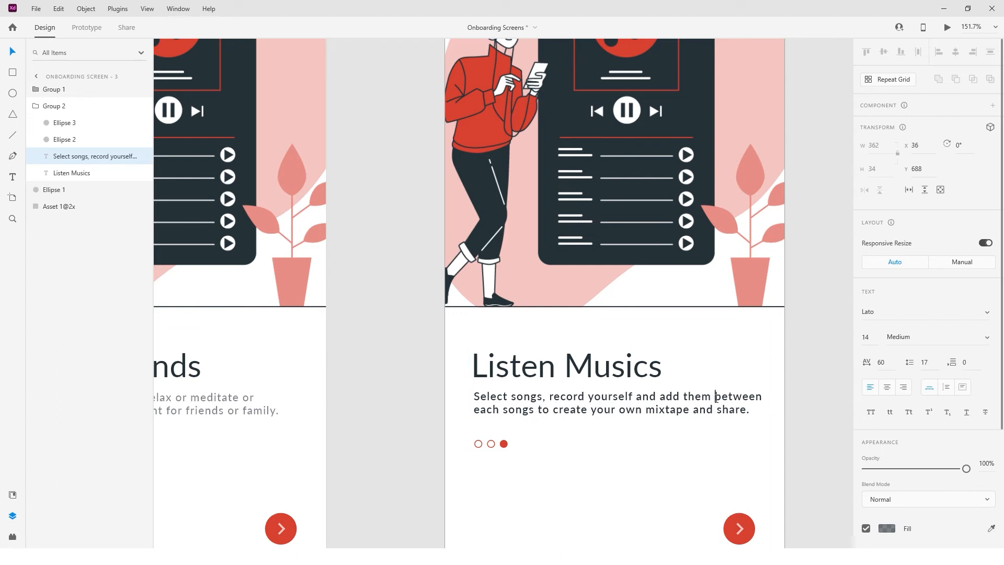
{"action": "key", "text": "BackSpace"}
{"action": "key", "text": "BackSpace"}
{"action": "key", "text": "BackSpace"}
{"action": "key", "text": "BackSpace"}
{"action": "key", "text": "BackSpace"}
{"action": "key", "text": "BackSpace"}
{"action": "key", "text": "BackSpace"}
{"action": "key", "text": "BackSpace"}
{"action": "type", "text": "yourse"}
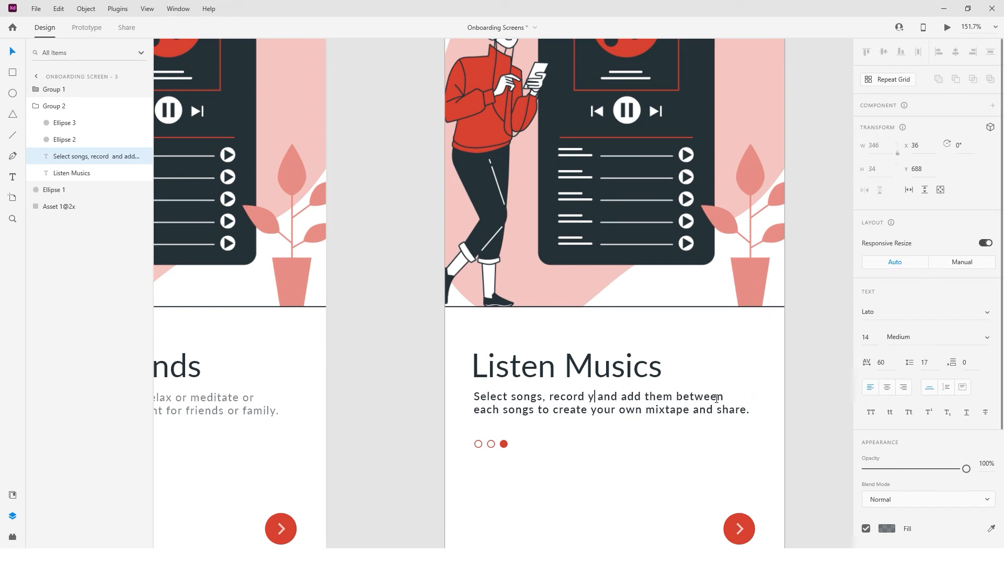
{"action": "type", "text": "lf"}
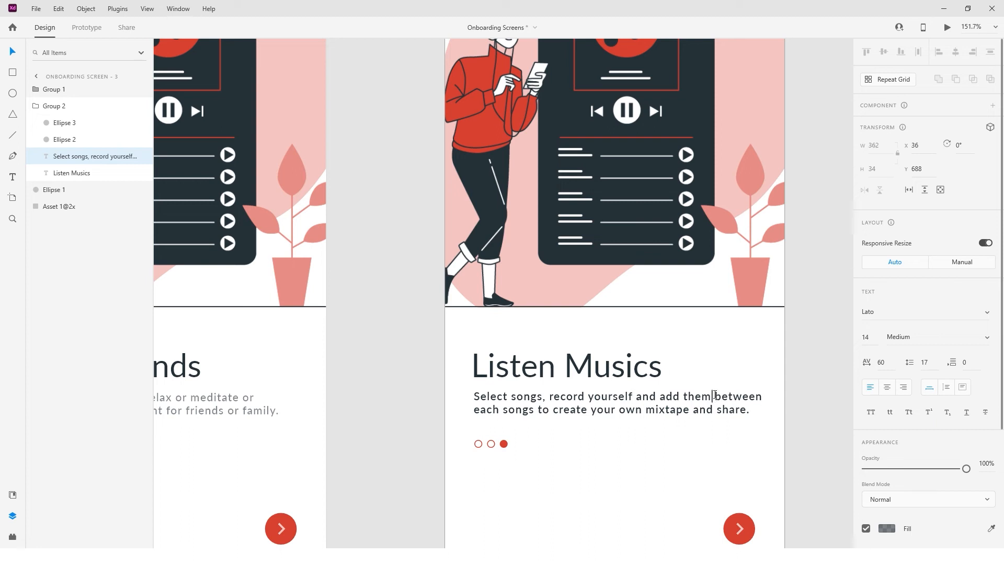
{"action": "key", "text": "Return"}
{"action": "key", "text": "Delete"}
{"action": "key", "text": "Down"}
{"action": "key", "text": "BackSpace"}
{"action": "key", "text": "Right"}
{"action": "key", "text": "Right"}
{"action": "key", "text": "Right"}
{"action": "key", "text": "Right"}
{"action": "key", "text": "Right"}
{"action": "key", "text": "Right"}
{"action": "key", "text": "Right"}
{"action": "key", "text": "Right"}
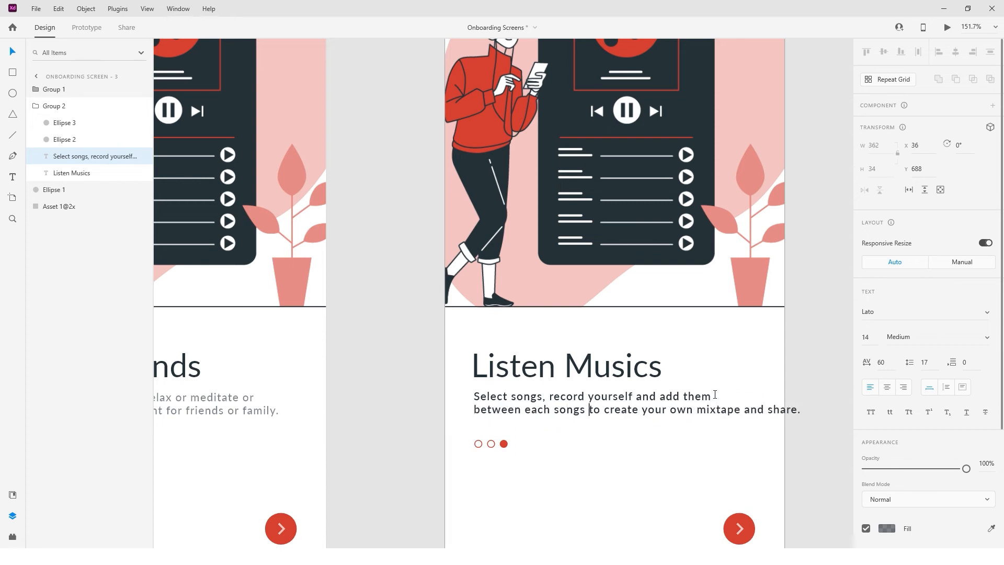
{"action": "key", "text": "Return"}
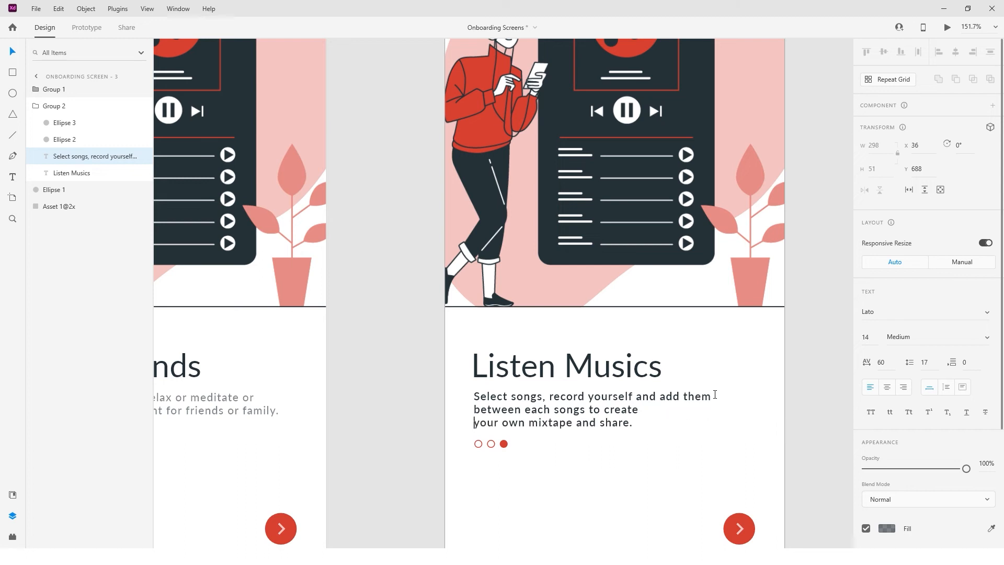
{"action": "key", "text": "Escape"}
{"action": "scroll", "coordinate": [618, 447], "scroll_direction": "down", "scroll_amount": 3}
{"action": "scroll", "coordinate": [602, 447], "scroll_direction": "down", "scroll_amount": 1}
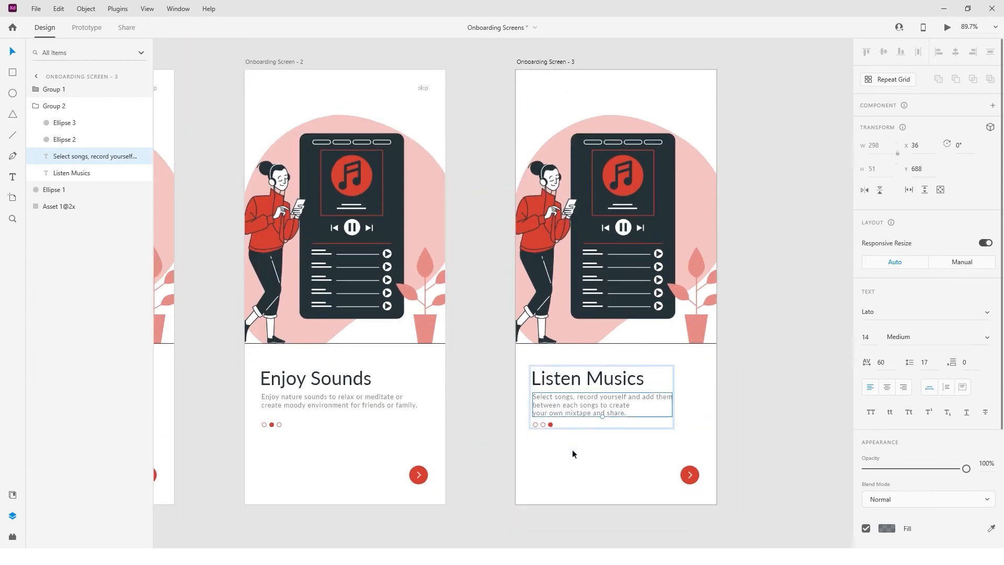
Change the third screen's heading from 'Listen Musics' to 'Create Mixtapes'.
{"action": "left_click", "coordinate": [572, 450]}
{"action": "scroll", "coordinate": [600, 460], "scroll_direction": "down", "scroll_amount": 2}
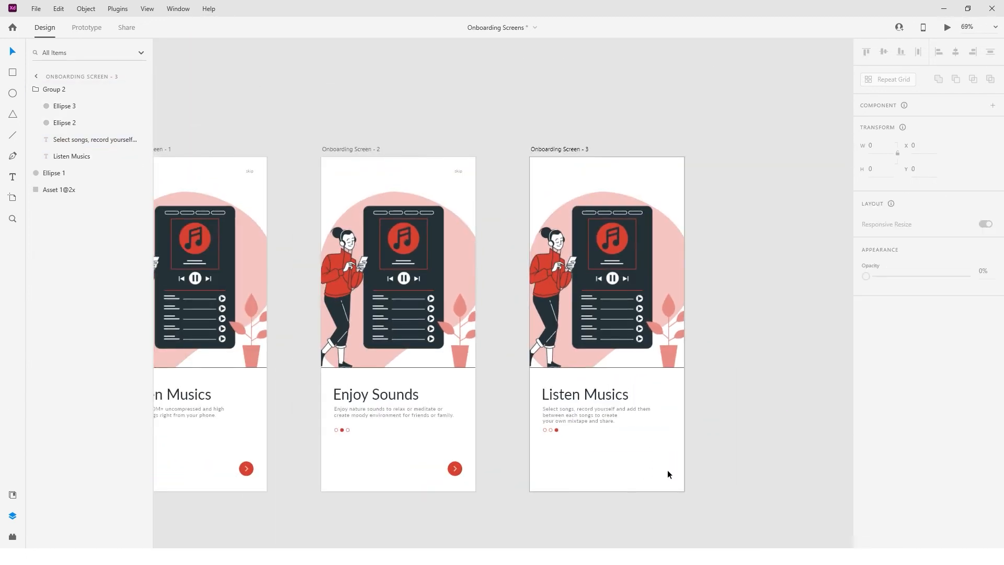
{"action": "scroll", "coordinate": [600, 462], "scroll_direction": "up", "scroll_amount": 8}
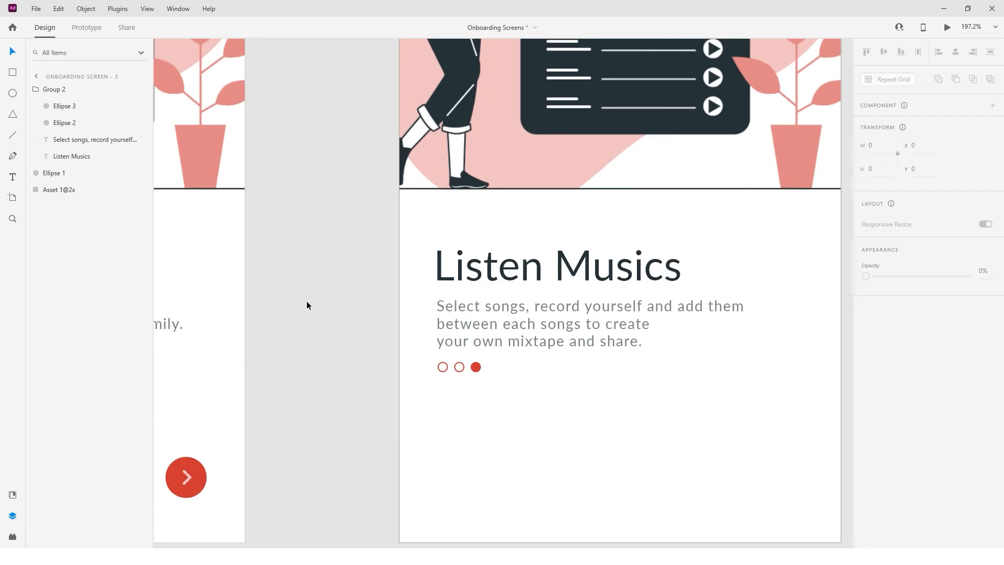
{"action": "scroll", "coordinate": [307, 303], "scroll_direction": "right", "scroll_amount": 3}
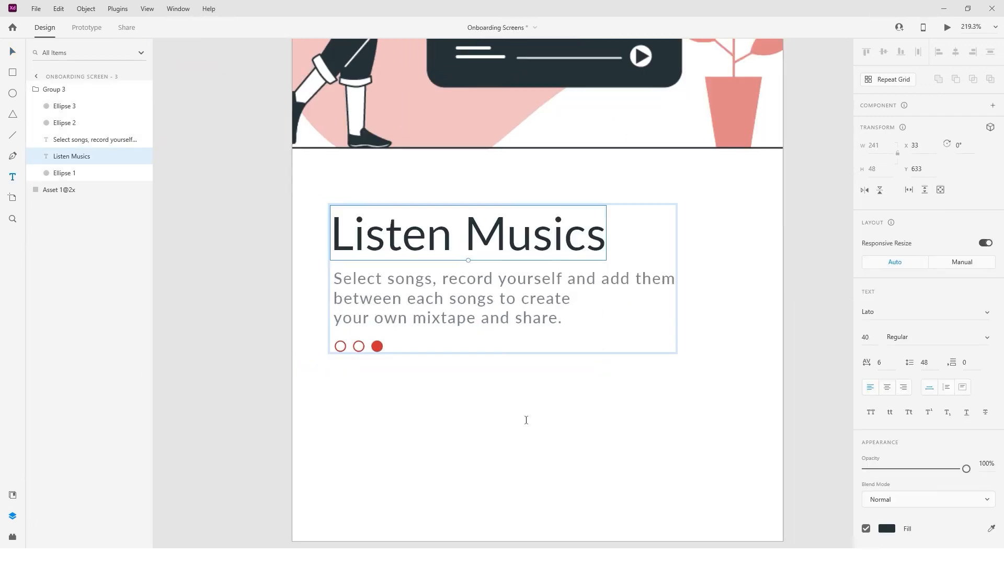
{"action": "scroll", "coordinate": [527, 419], "scroll_direction": "up", "scroll_amount": 1}
{"action": "double_click", "coordinate": [469, 264]}
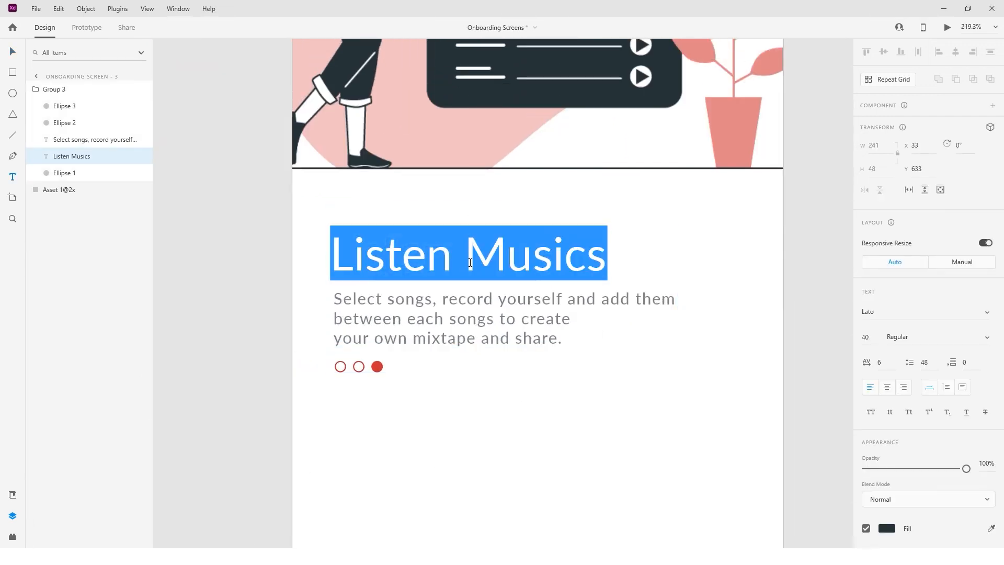
{"action": "type", "text": "Create "}
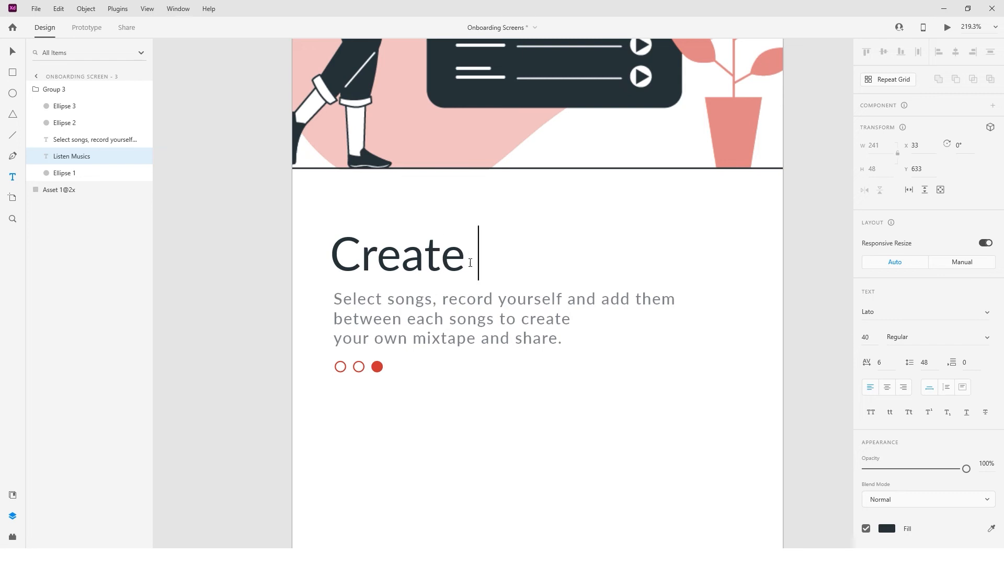
{"action": "type", "text": "Mixtapes"}
{"action": "key", "text": "Escape"}
{"action": "scroll", "coordinate": [474, 485], "scroll_direction": "down", "scroll_amount": 2}
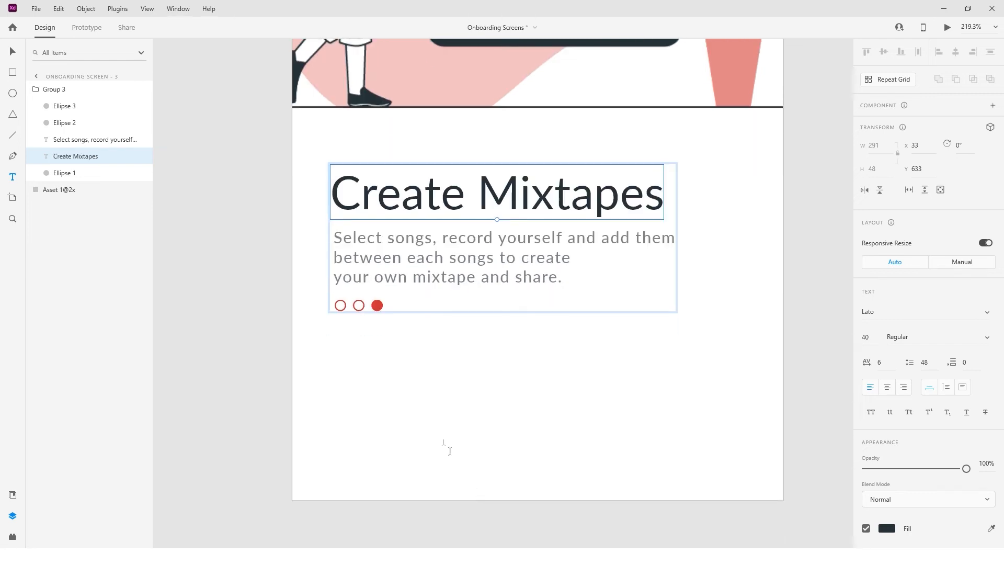
Add a 'Create an account' text below the page dots.
{"action": "left_click", "coordinate": [372, 426]}
{"action": "type", "text": "Create an account"}
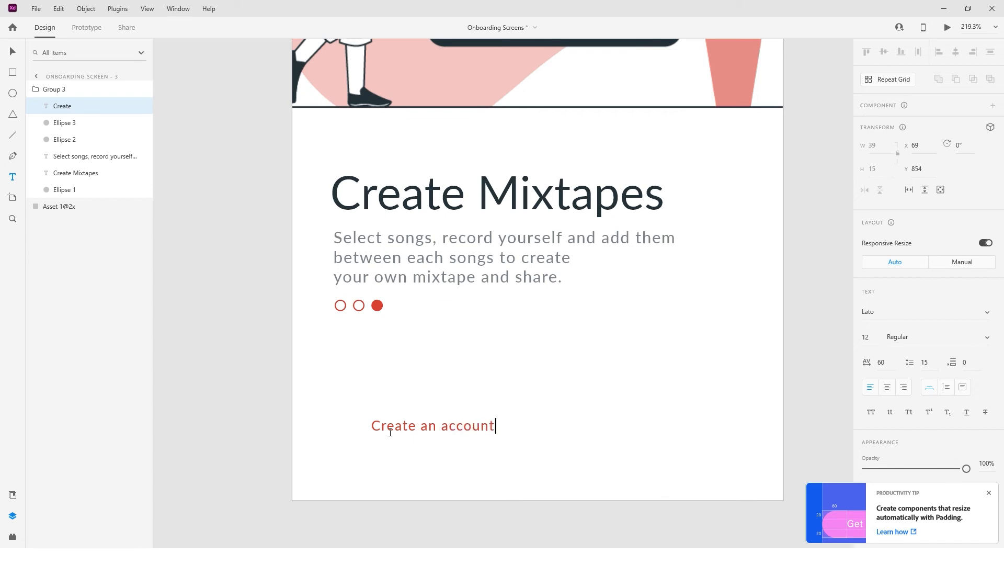
{"action": "left_click_drag", "start_coordinate": [73, 109], "coordinate": [82, 83]}
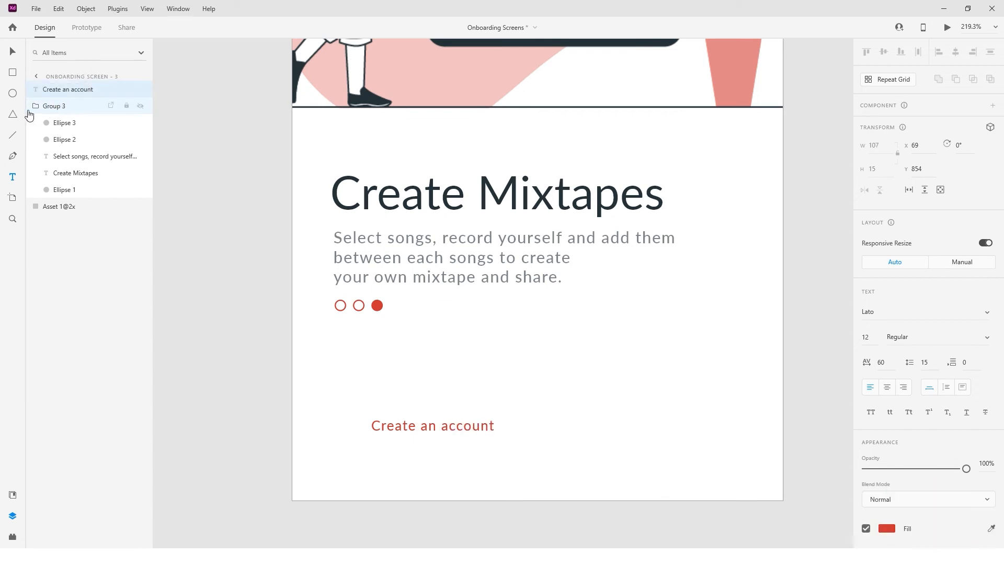
{"action": "key", "text": "ctrl+z"}
{"action": "left_click", "coordinate": [423, 495]}
{"action": "key", "text": "ctrl+z"}
Move the 'Create an account' layer out of the heading group into its own layer.
{"action": "left_click", "coordinate": [35, 89]}
{"action": "mouse_move", "coordinate": [69, 107]}
{"action": "left_mouse_down"}
{"action": "mouse_move", "coordinate": [65, 221]}
{"action": "mouse_move", "coordinate": [64, 90]}
{"action": "left_mouse_up"}
{"action": "left_click", "coordinate": [35, 106]}
{"action": "left_click", "coordinate": [36, 106]}
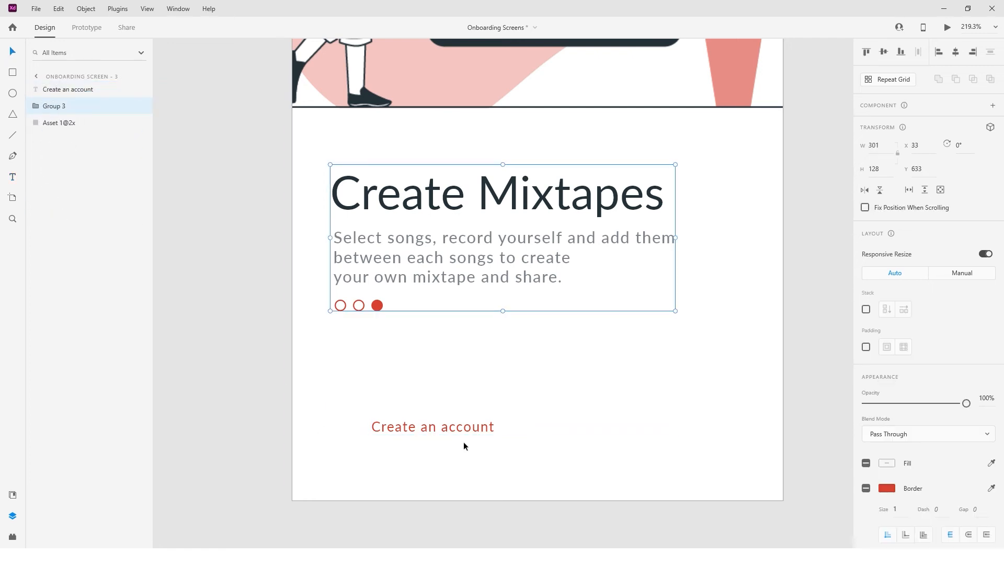
{"action": "left_click", "coordinate": [453, 430]}
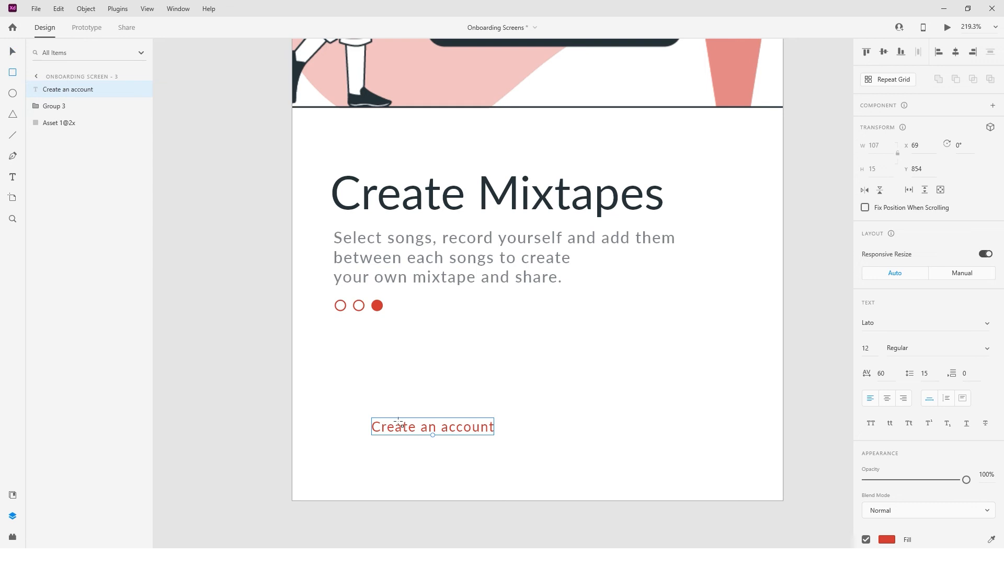
Draw a 172-wide rectangle behind 'Create an account' with no fill and a red outline.
{"action": "mouse_move", "coordinate": [335, 409]}
{"action": "left_mouse_down"}
{"action": "mouse_move", "coordinate": [509, 433]}
{"action": "mouse_move", "coordinate": [519, 445]}
{"action": "left_mouse_up"}
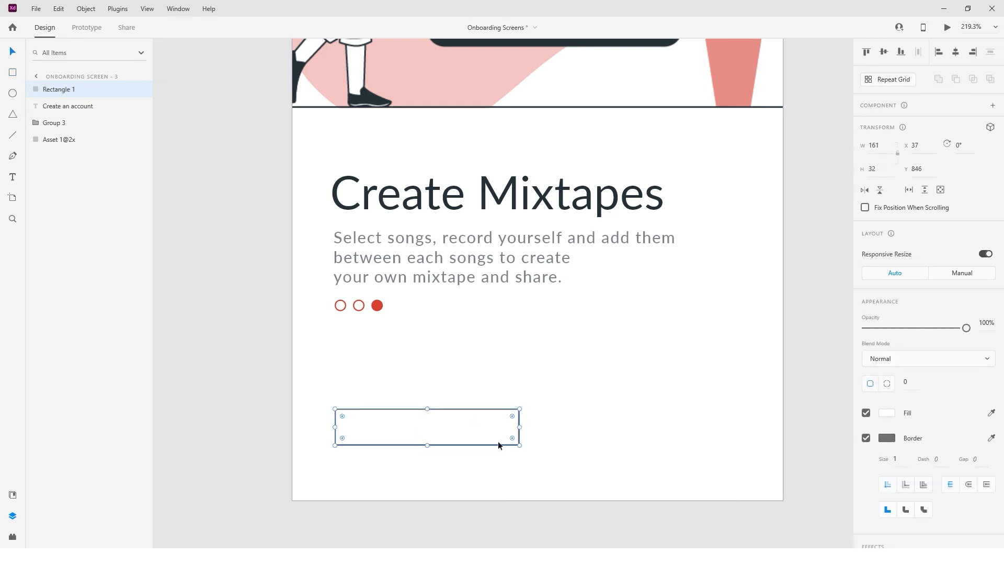
{"action": "left_click_drag", "start_coordinate": [78, 107], "coordinate": [78, 87]}
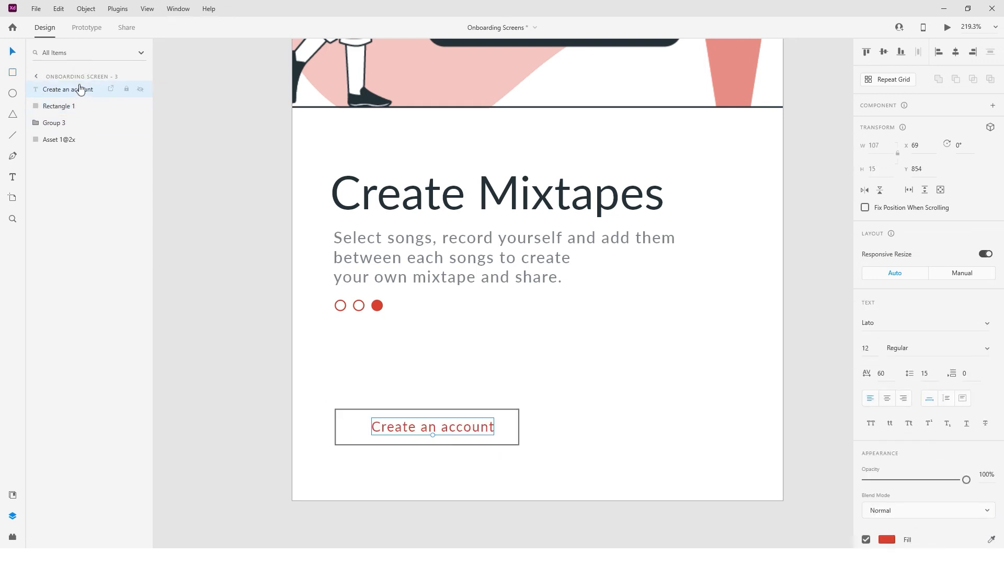
{"action": "left_click", "coordinate": [484, 410]}
{"action": "key", "text": "ctrl+shift+apostrophe"}
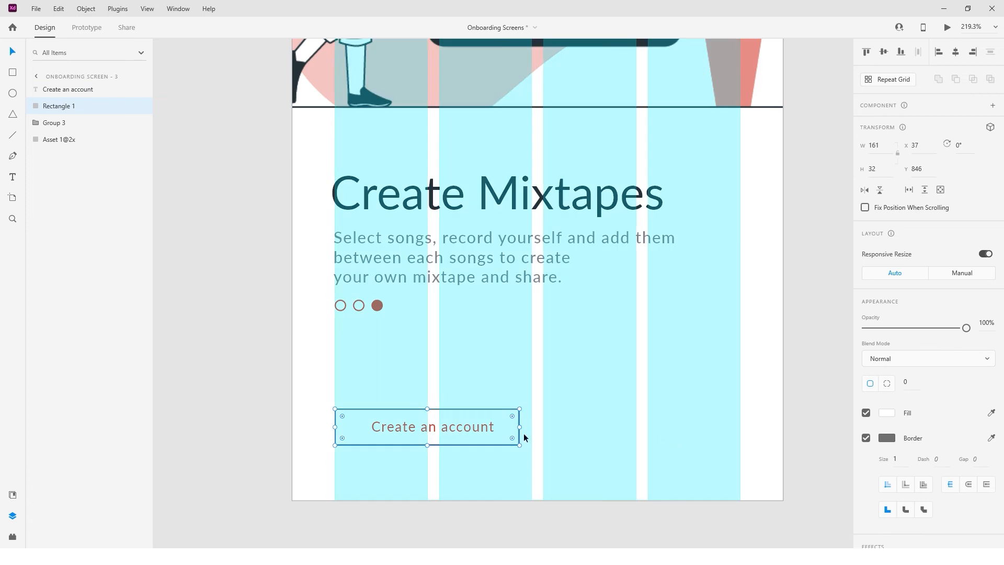
{"action": "mouse_move", "coordinate": [520, 427]}
{"action": "left_mouse_down"}
{"action": "mouse_move", "coordinate": [532, 427]}
{"action": "mouse_move", "coordinate": [516, 422]}
{"action": "left_mouse_up"}
{"action": "left_click", "coordinate": [866, 412]}
{"action": "left_click", "coordinate": [886, 439]}
{"action": "left_click", "coordinate": [827, 500]}
Group the label and outline into one button and place a copy to its right.
{"action": "left_click", "coordinate": [630, 473]}
{"action": "left_click_drag", "start_coordinate": [400, 467], "coordinate": [466, 397]}
{"action": "key", "text": "ctrl+g"}
{"action": "left_click_drag", "start_coordinate": [454, 444], "coordinate": [664, 443]}
{"action": "key", "text": "ctrl+shift+apostrophe"}
{"action": "left_click", "coordinate": [686, 472]}
{"action": "left_click", "coordinate": [680, 430]}
Relabel the copied button 'Login' and centre the text inside it.
{"action": "key", "text": "t"}
{"action": "left_click", "coordinate": [680, 430]}
{"action": "key", "text": "ctrl+a"}
{"action": "type", "text": "Login"}
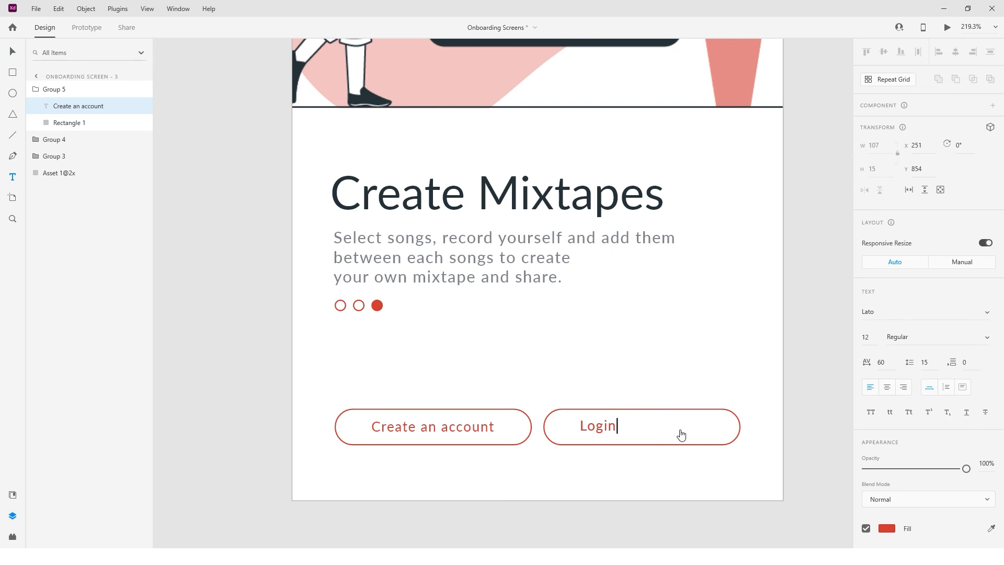
{"action": "key", "text": "Escape"}
{"action": "left_click_drag", "start_coordinate": [647, 435], "coordinate": [650, 432]}
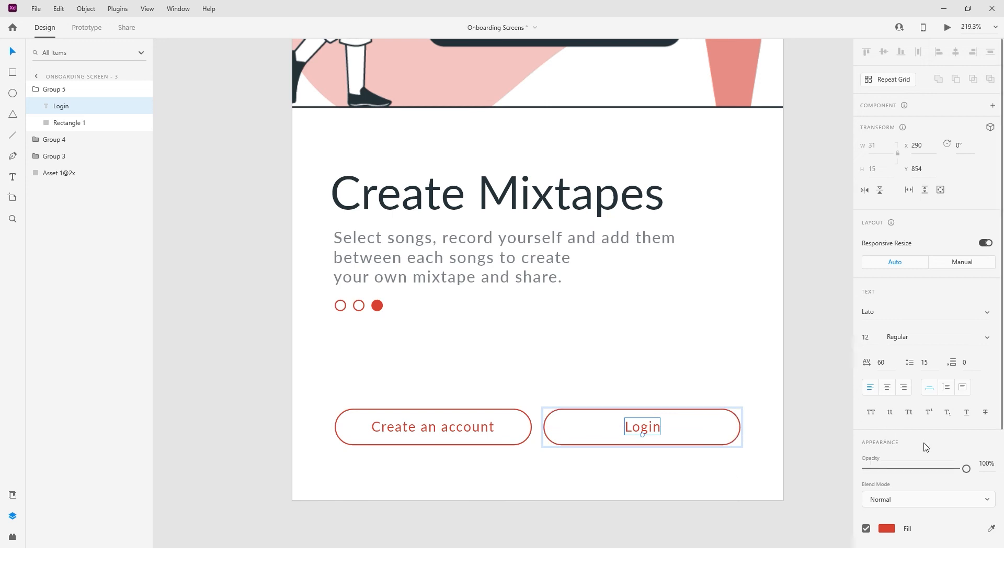
Make the Login button solid red with no outline and white text.
{"action": "scroll", "coordinate": [883, 405], "scroll_direction": "down", "scroll_amount": 3}
{"action": "left_click", "coordinate": [730, 444]}
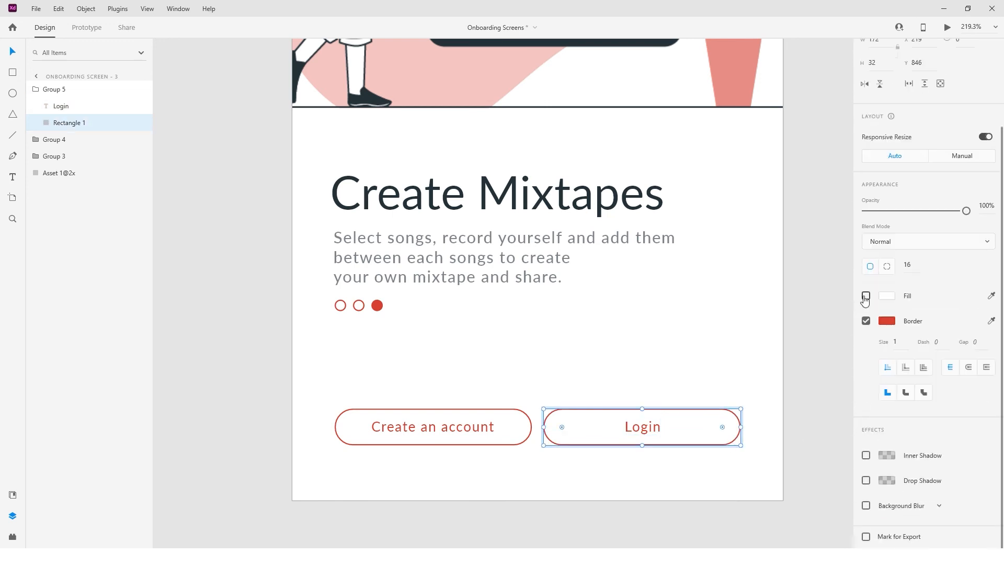
{"action": "left_click", "coordinate": [866, 321]}
{"action": "left_click", "coordinate": [886, 375]}
{"action": "left_click", "coordinate": [819, 443]}
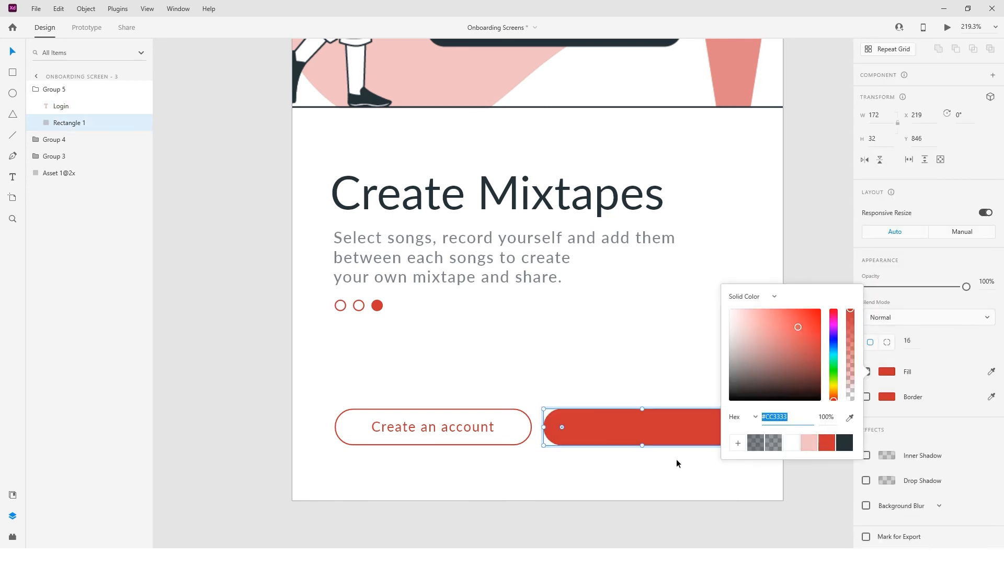
{"action": "left_click", "coordinate": [647, 425]}
{"action": "left_click", "coordinate": [890, 526]}
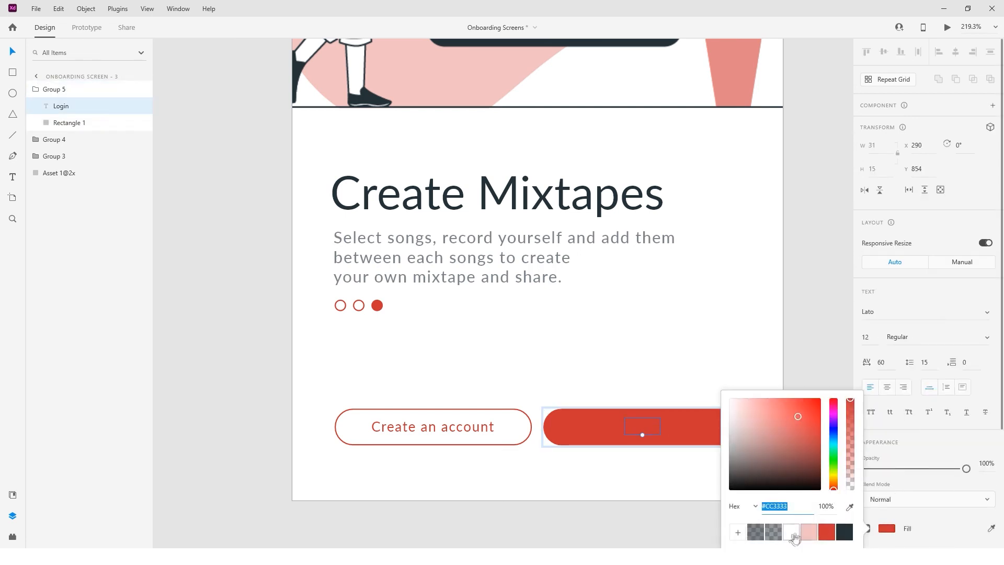
{"action": "left_click", "coordinate": [796, 529]}
{"action": "left_click", "coordinate": [651, 486]}
Nudge both buttons up slightly together.
{"action": "scroll", "coordinate": [657, 486], "scroll_direction": "down", "scroll_amount": 3}
{"action": "left_click_drag", "start_coordinate": [539, 481], "coordinate": [636, 435]}
{"action": "key", "text": "Up"}
{"action": "key", "text": "Up"}
{"action": "key", "text": "Up"}
{"action": "left_click", "coordinate": [594, 491]}
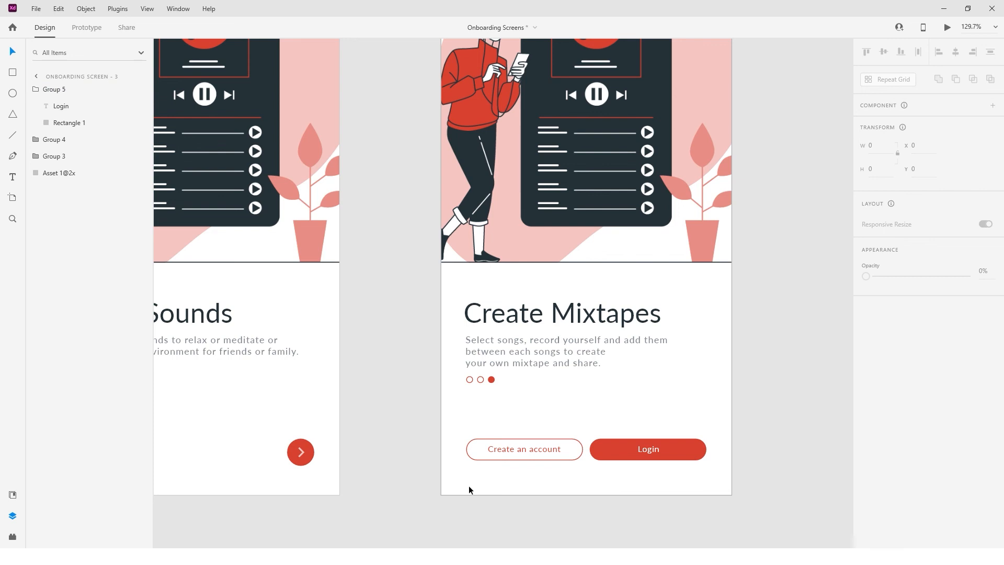
Check the fill colour of the second screen's next-arrow icon.
{"action": "scroll", "coordinate": [469, 490], "scroll_direction": "down", "scroll_amount": 5}
{"action": "scroll", "coordinate": [470, 482], "scroll_direction": "left", "scroll_amount": 3}
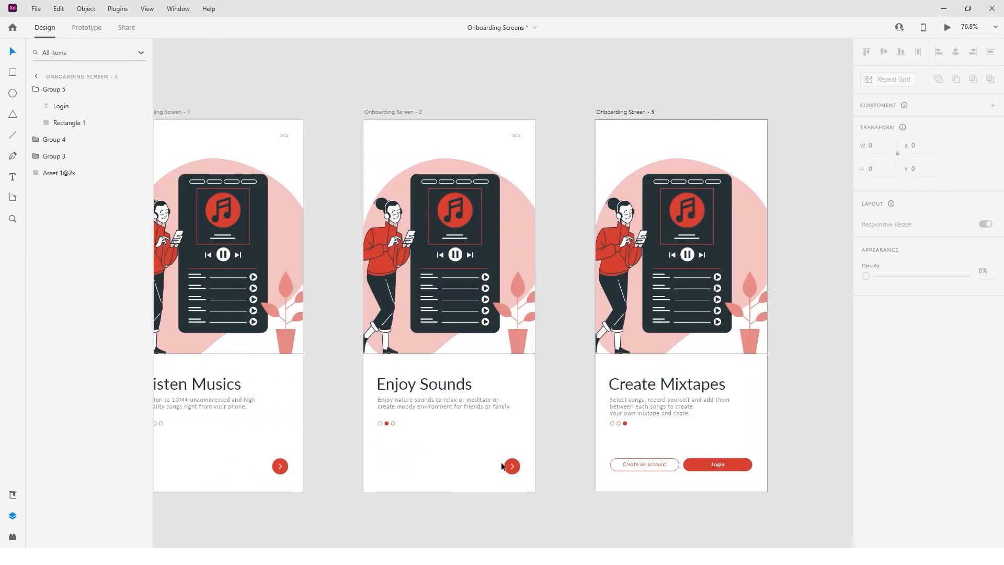
{"action": "left_click", "coordinate": [513, 467]}
{"action": "scroll", "coordinate": [513, 467], "scroll_direction": "up", "scroll_amount": 5}
{"action": "double_click", "coordinate": [513, 466]}
{"action": "left_click", "coordinate": [513, 466]}
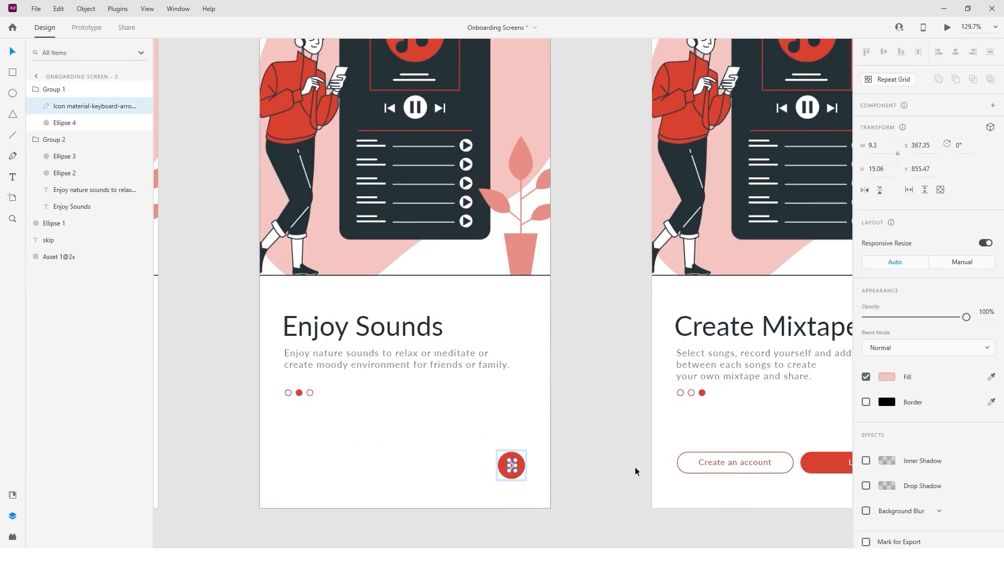
{"action": "left_click", "coordinate": [887, 376]}
Check the first screen's arrow icon fill, then select the second screen's illustration.
{"action": "scroll", "coordinate": [455, 478], "scroll_direction": "left", "scroll_amount": 3}
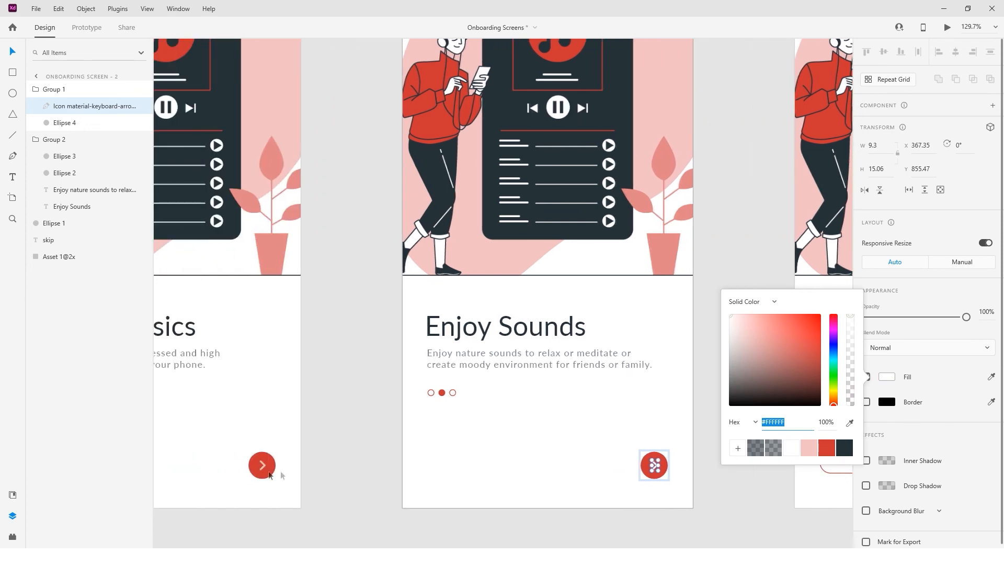
{"action": "left_click", "coordinate": [263, 467]}
{"action": "double_click", "coordinate": [263, 467]}
{"action": "left_click", "coordinate": [887, 376]}
{"action": "left_click", "coordinate": [498, 433]}
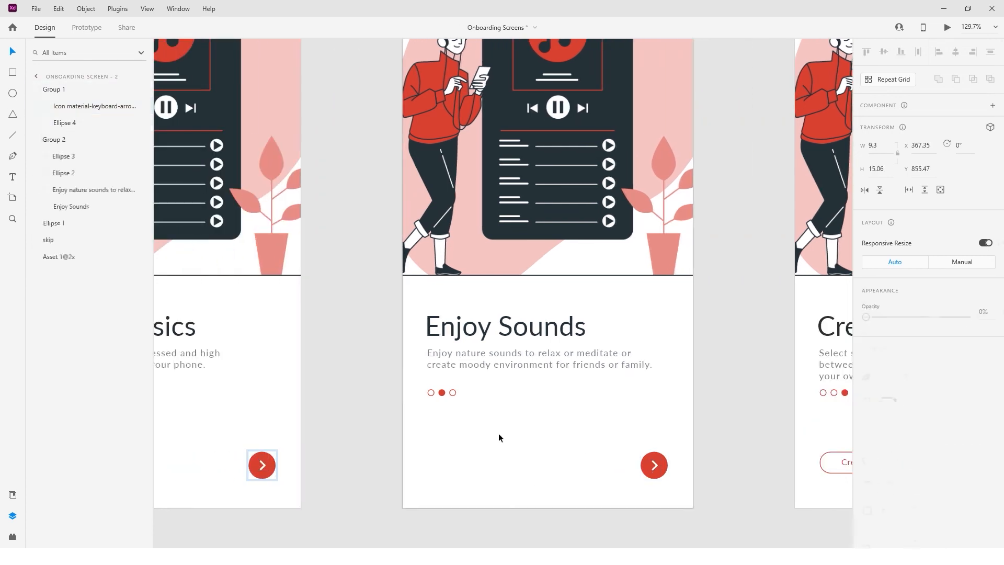
{"action": "scroll", "coordinate": [497, 433], "scroll_direction": "down", "scroll_amount": 5}
{"action": "scroll", "coordinate": [499, 433], "scroll_direction": "up", "scroll_amount": 1}
{"action": "left_click", "coordinate": [530, 330]}
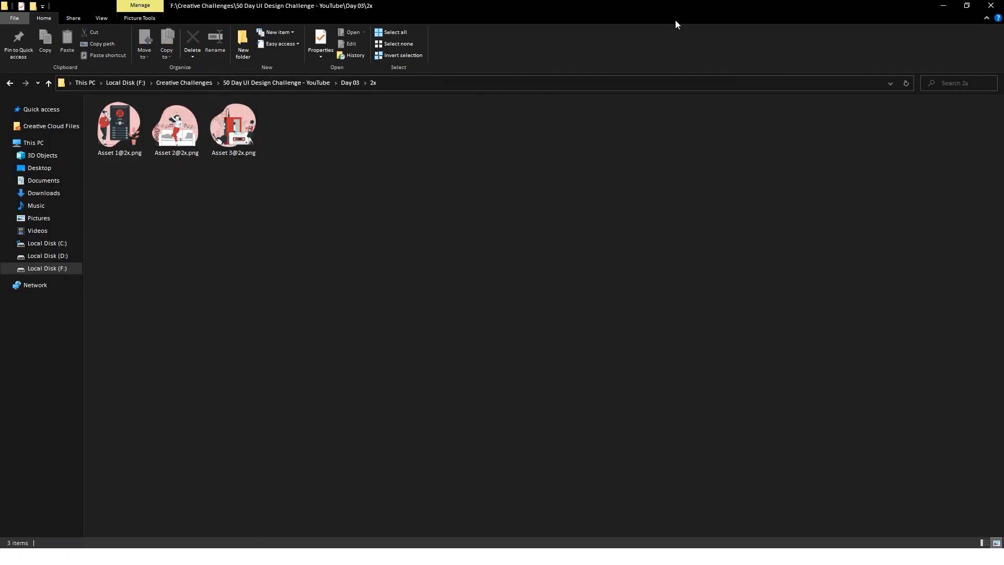
Drop Asset 2@2x into screen 2's picture and Asset 3@2x into screen 3's picture.
{"action": "left_click_drag", "start_coordinate": [676, 20], "coordinate": [0, 256]}
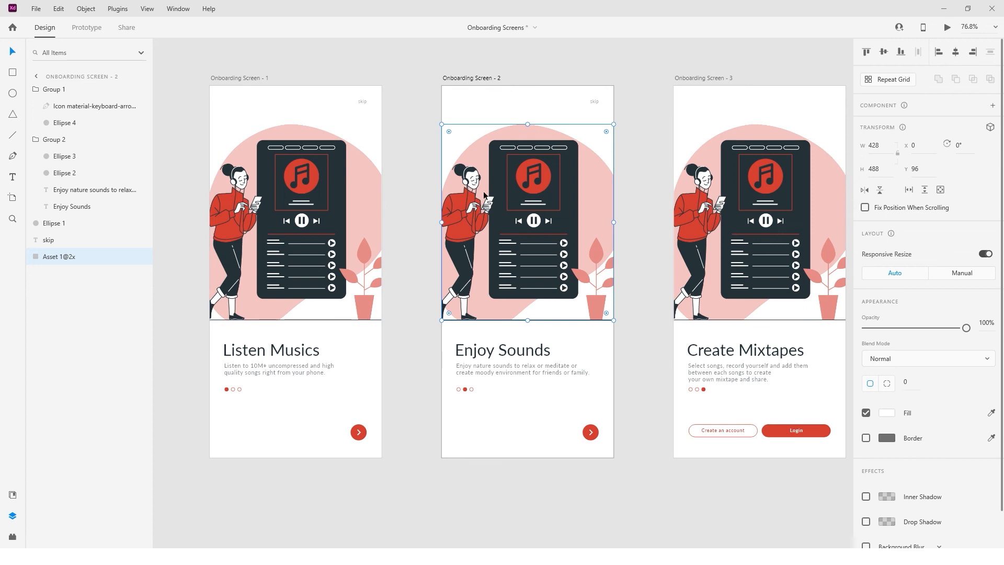
{"action": "left_click_drag", "start_coordinate": [0, 214], "coordinate": [548, 213]}
{"action": "left_click", "coordinate": [759, 225]}
{"action": "left_click_drag", "start_coordinate": [0, 235], "coordinate": [740, 242]}
Enlarge the dancing illustration within its frame and shift it slightly right.
{"action": "left_click", "coordinate": [561, 272]}
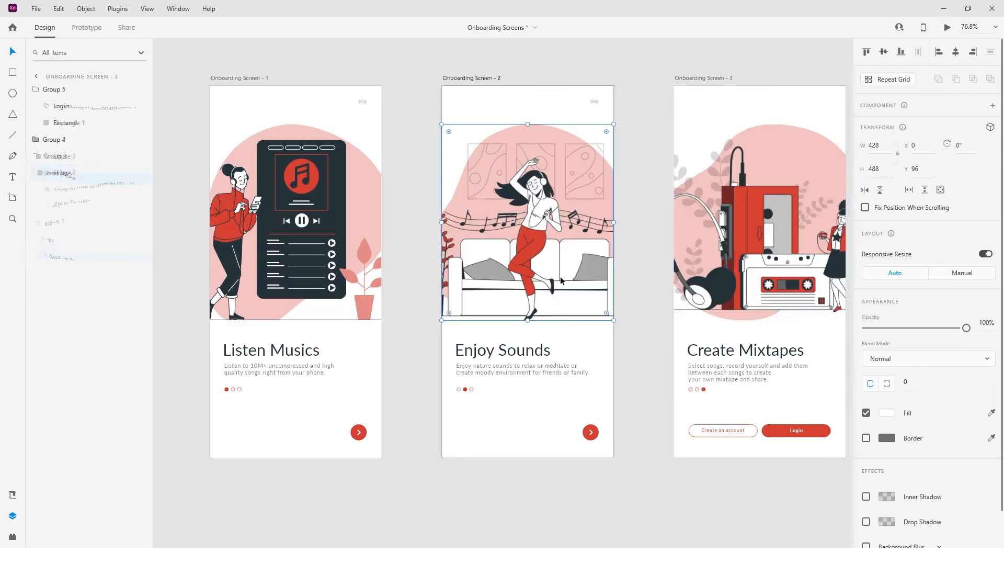
{"action": "scroll", "coordinate": [561, 277], "scroll_direction": "up", "scroll_amount": 4}
{"action": "double_click", "coordinate": [506, 317]}
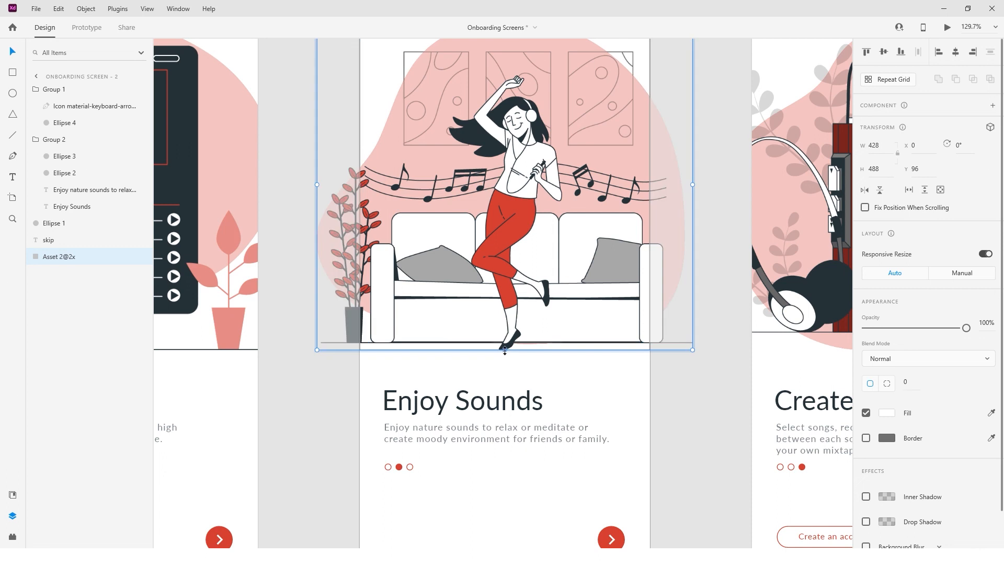
{"action": "left_click_drag", "start_coordinate": [505, 350], "coordinate": [507, 357]}
{"action": "left_click", "coordinate": [673, 389]}
{"action": "double_click", "coordinate": [434, 194]}
{"action": "left_click_drag", "start_coordinate": [433, 193], "coordinate": [448, 194]}
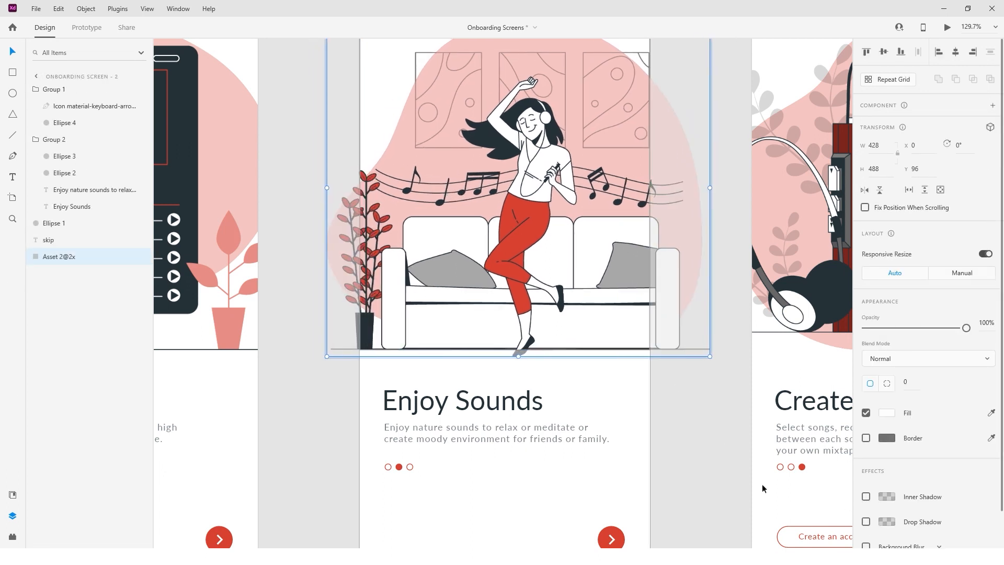
{"action": "left_click", "coordinate": [691, 405]}
Enlarge the cassette-player illustration to fill its frame.
{"action": "scroll", "coordinate": [690, 405], "scroll_direction": "right", "scroll_amount": 5}
{"action": "left_click", "coordinate": [722, 306]}
{"action": "double_click", "coordinate": [722, 306]}
{"action": "left_click_drag", "start_coordinate": [714, 359], "coordinate": [714, 370]}
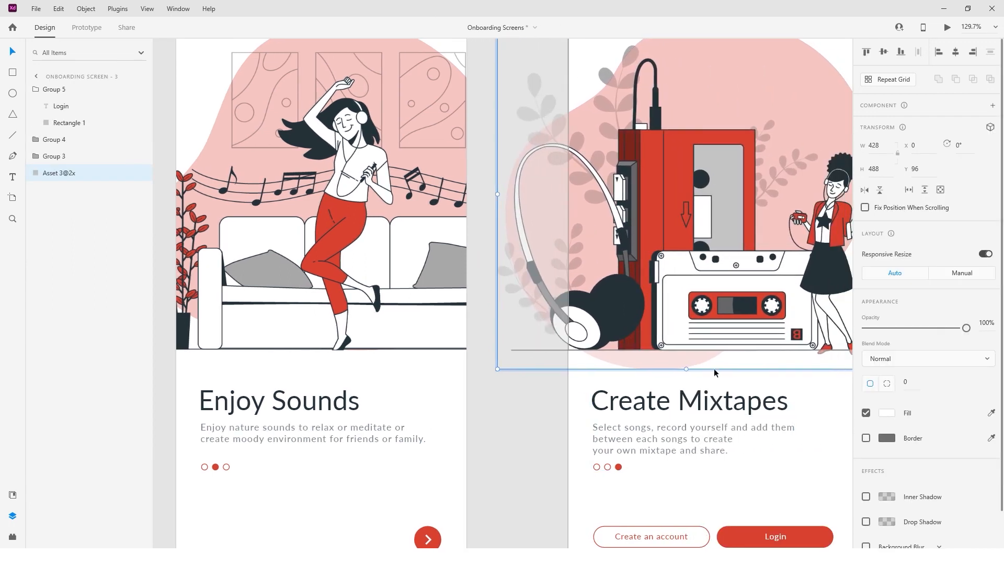
{"action": "scroll", "coordinate": [644, 374], "scroll_direction": "right", "scroll_amount": 3}
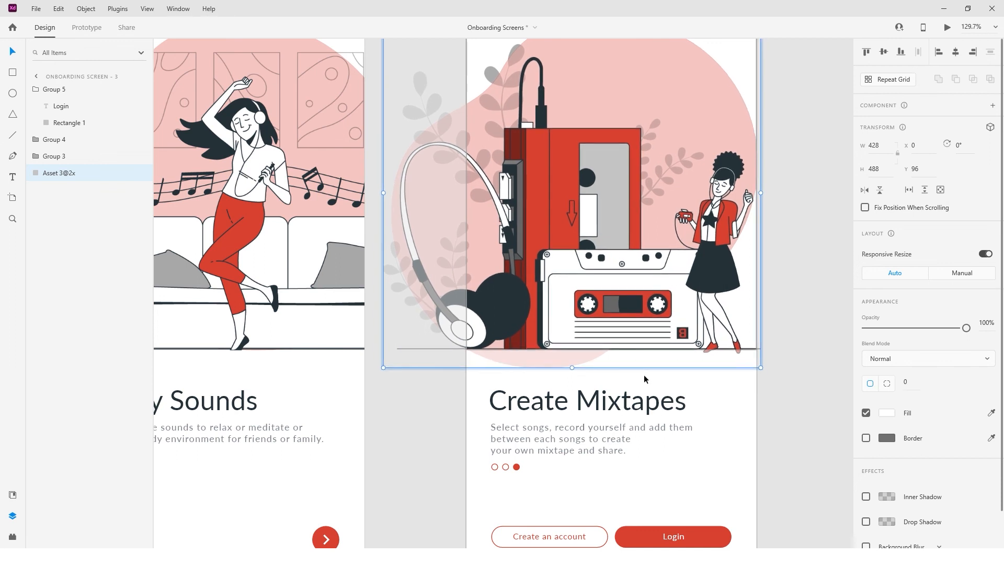
{"action": "left_click", "coordinate": [761, 381]}
{"action": "scroll", "coordinate": [760, 381], "scroll_direction": "down", "scroll_amount": 4}
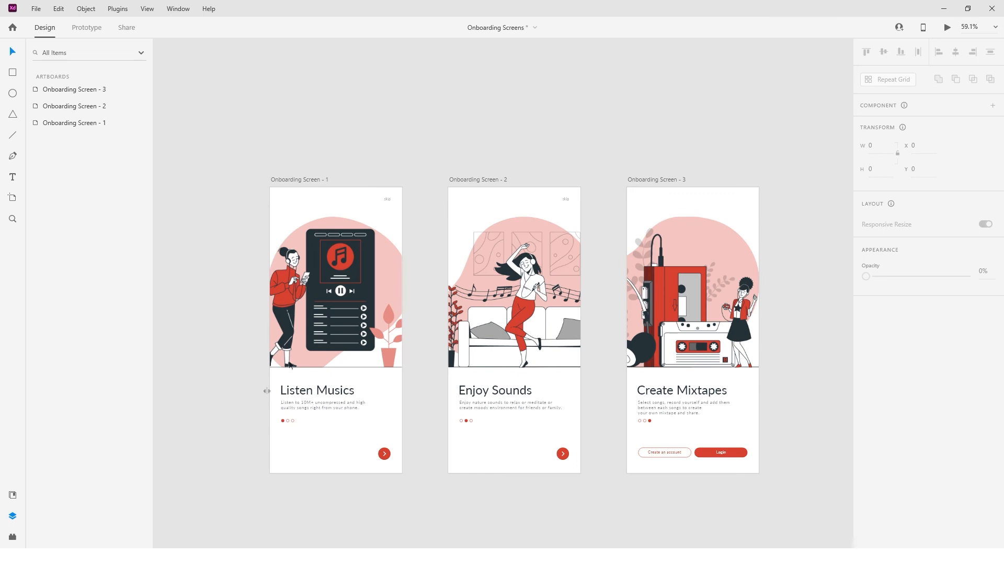